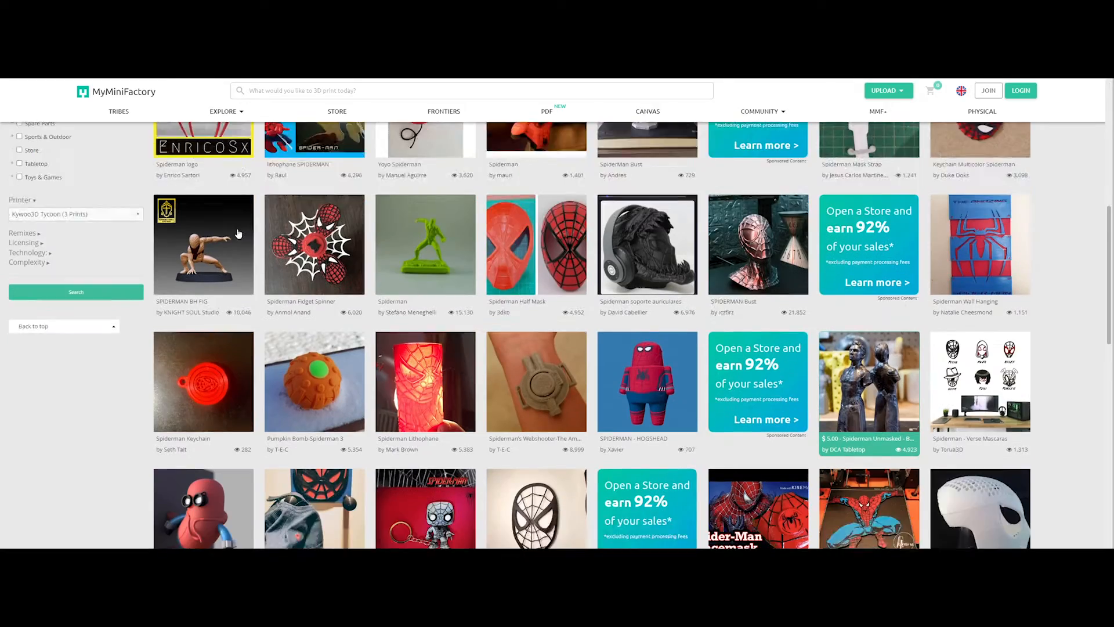
# Browse the Spiderman models on MyMiniFactory and examine the gallery pictures of the white Spiderman sculpture
pyautogui.scroll(-13, 238, 233)
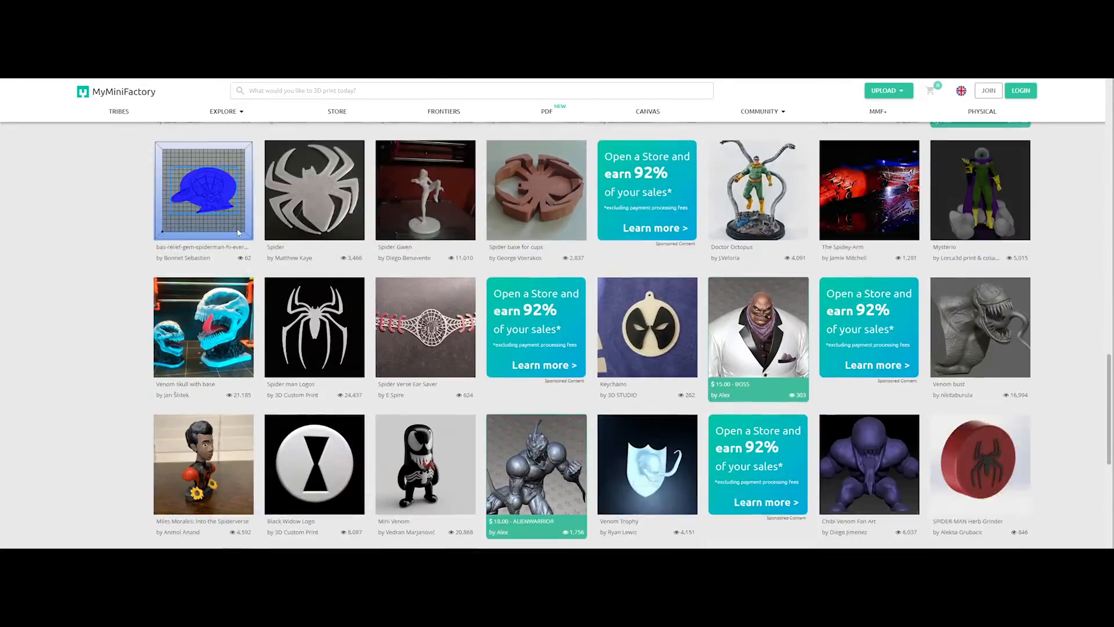
pyautogui.scroll(-7, 238, 232)
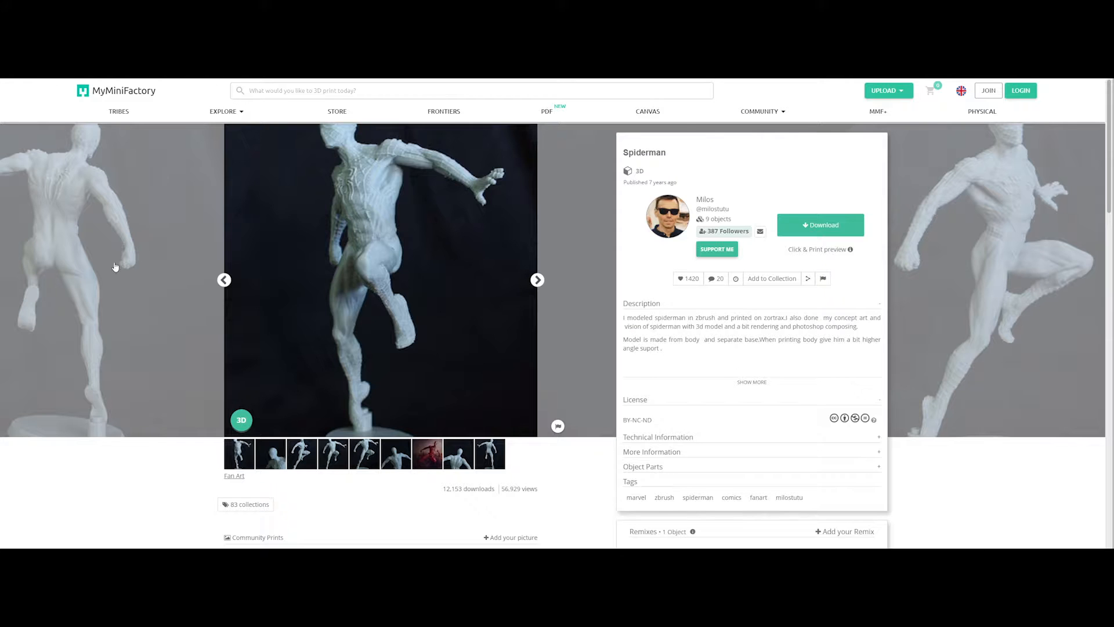
pyautogui.click(538, 281)
pyautogui.click(538, 281)
pyautogui.click(538, 281)
pyautogui.click(538, 281)
pyautogui.click(538, 281)
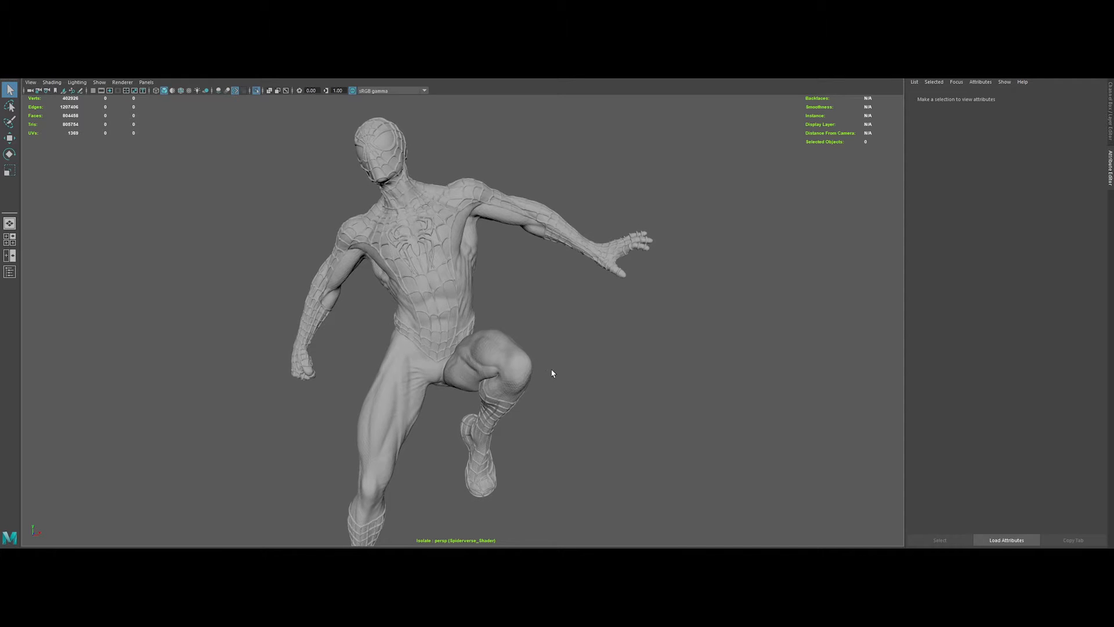
# Switch to Maya, view the Spiderman model, and change the viewport from Main_Cam to the persp camera to see the whole scene
pyautogui.keyDown('alt'); pyautogui.moveTo(552, 373); pyautogui.dragTo(966, 363); pyautogui.keyUp('alt')
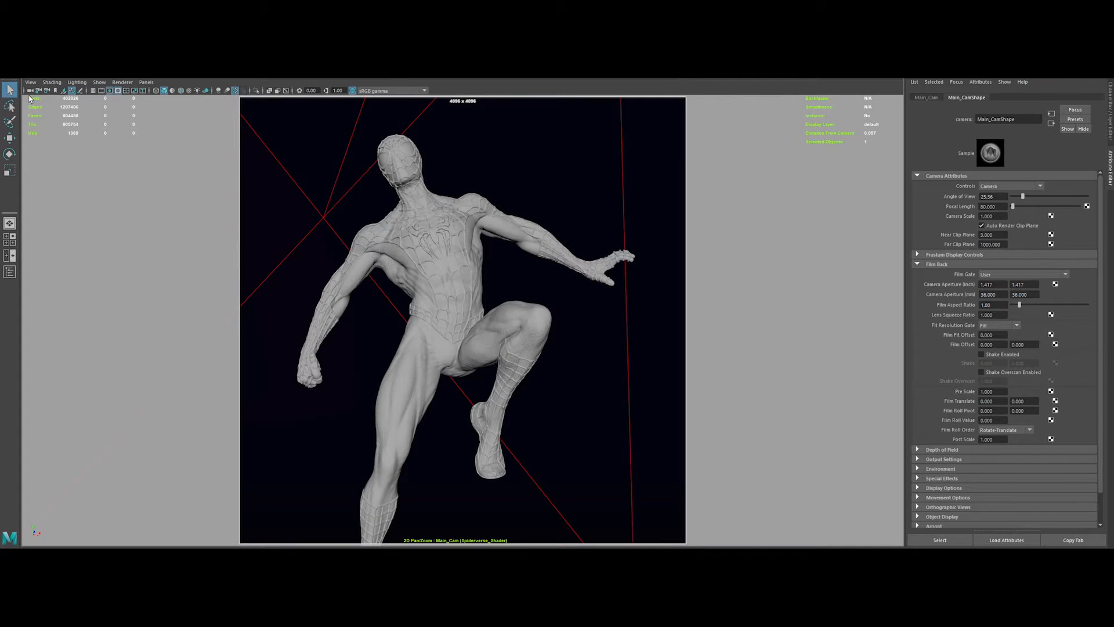
pyautogui.rightClick(30, 91)
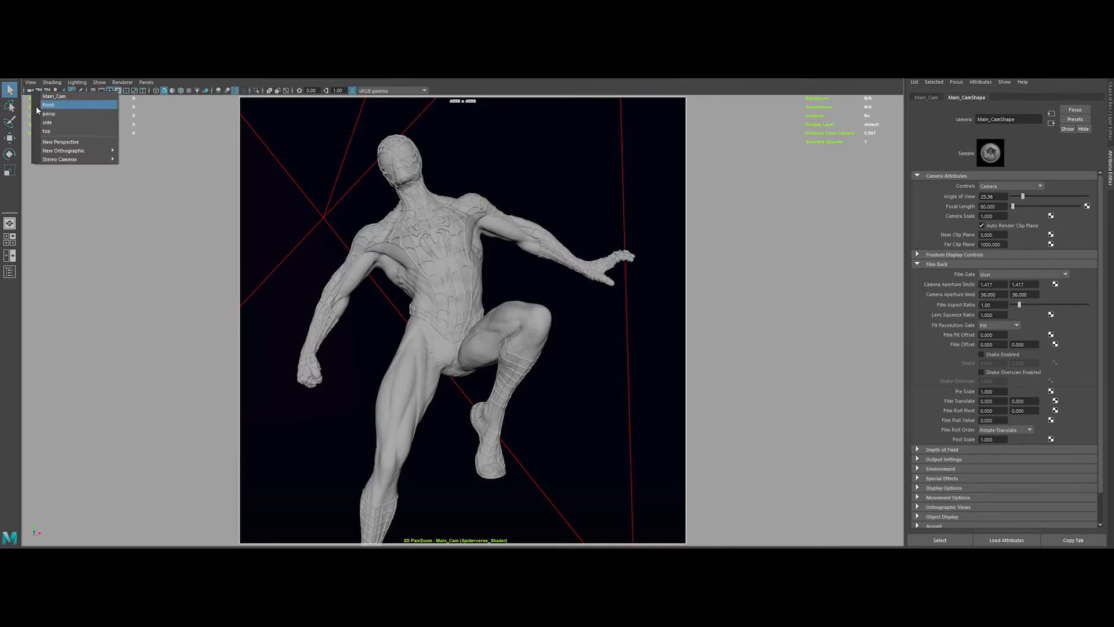
pyautogui.click(41, 111)
pyautogui.keyDown('alt'); pyautogui.moveTo(323, 294); pyautogui.dragTo(244, 174, button='right'); pyautogui.keyUp('alt')
pyautogui.keyDown('alt'); pyautogui.moveTo(394, 273); pyautogui.dragTo(341, 217, button='right'); pyautogui.keyUp('alt')
# Examine the sky dome light, the right, left, rim and top area lights, and the curved floor backdrop by selecting each
pyautogui.click(261, 328)
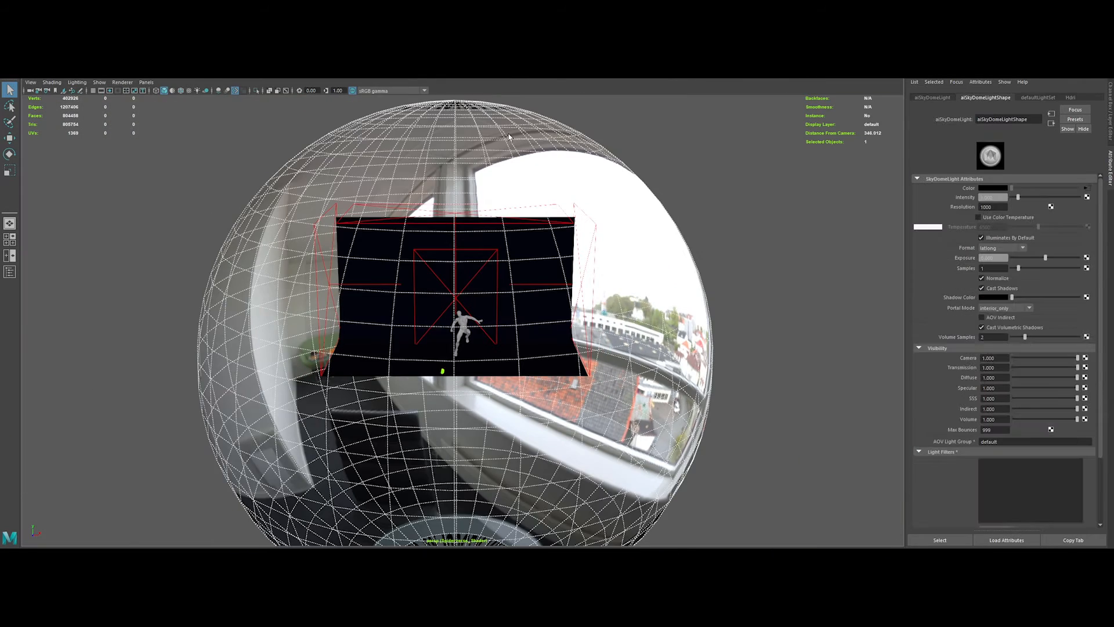
pyautogui.click(466, 169)
pyautogui.keyDown('alt'); pyautogui.moveTo(467, 170); pyautogui.dragTo(601, 327, button='right'); pyautogui.keyUp('alt')
pyautogui.click(672, 260)
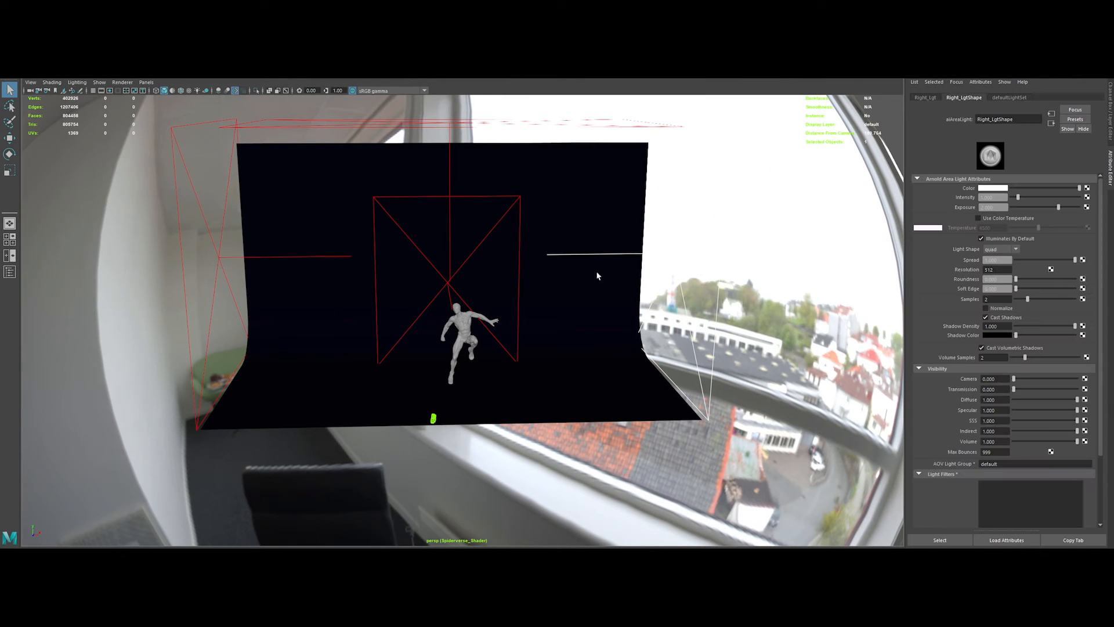
pyautogui.click(225, 260)
pyautogui.click(412, 246)
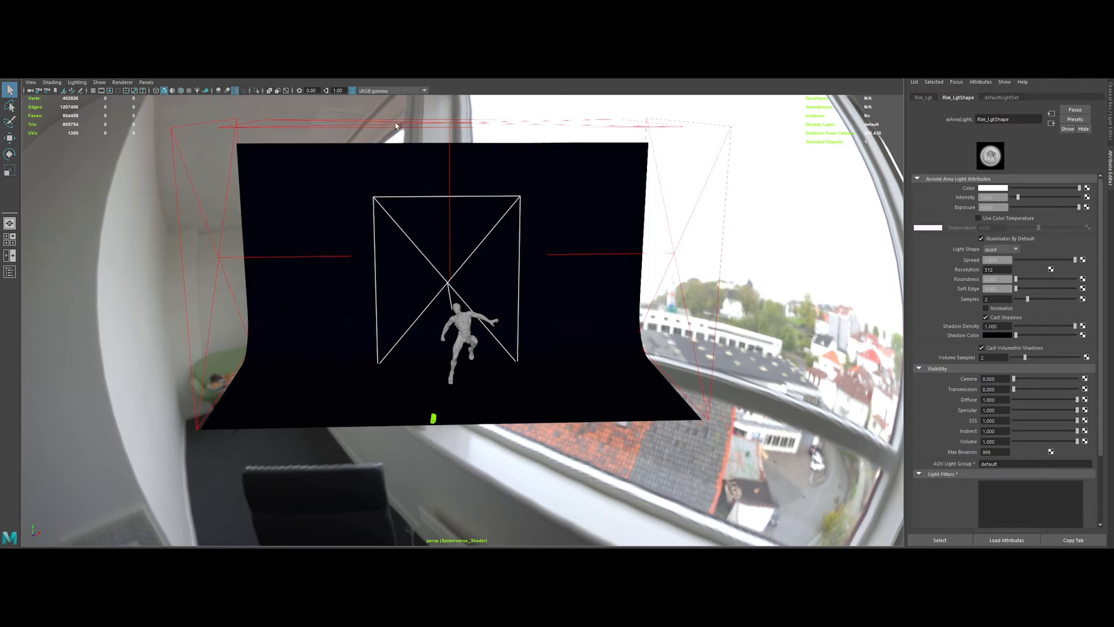
pyautogui.click(445, 120)
pyautogui.click(364, 311)
pyautogui.press('f')
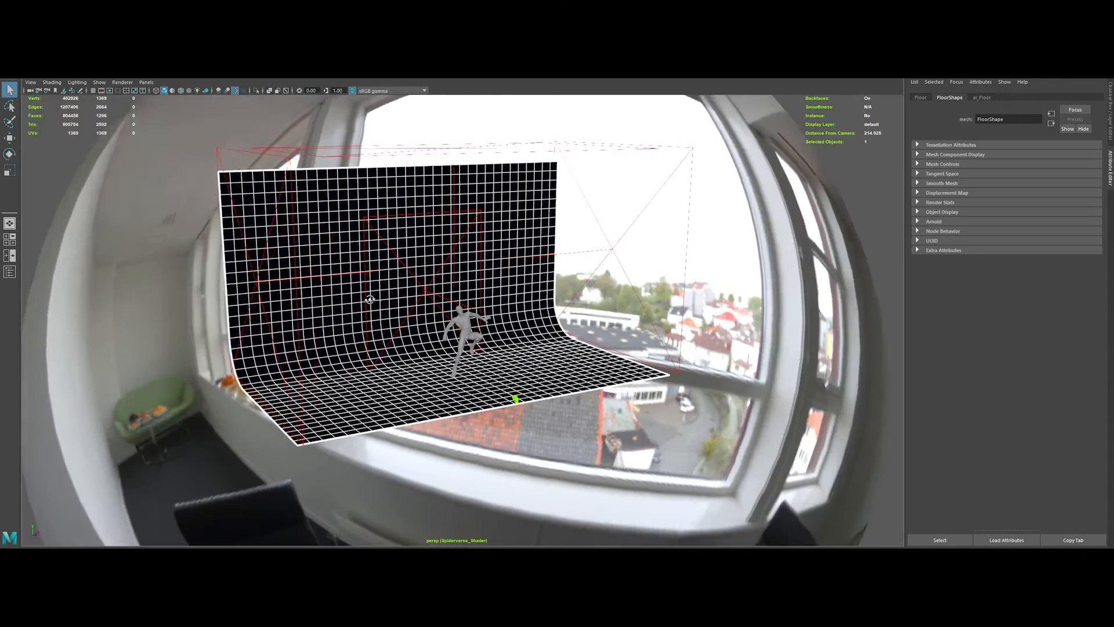
# Return the viewport to Main_Cam and examine the contents of the Lights, Camera and Geo groups in the Outliner
pyautogui.rightClick(29, 90)
pyautogui.click(37, 94)
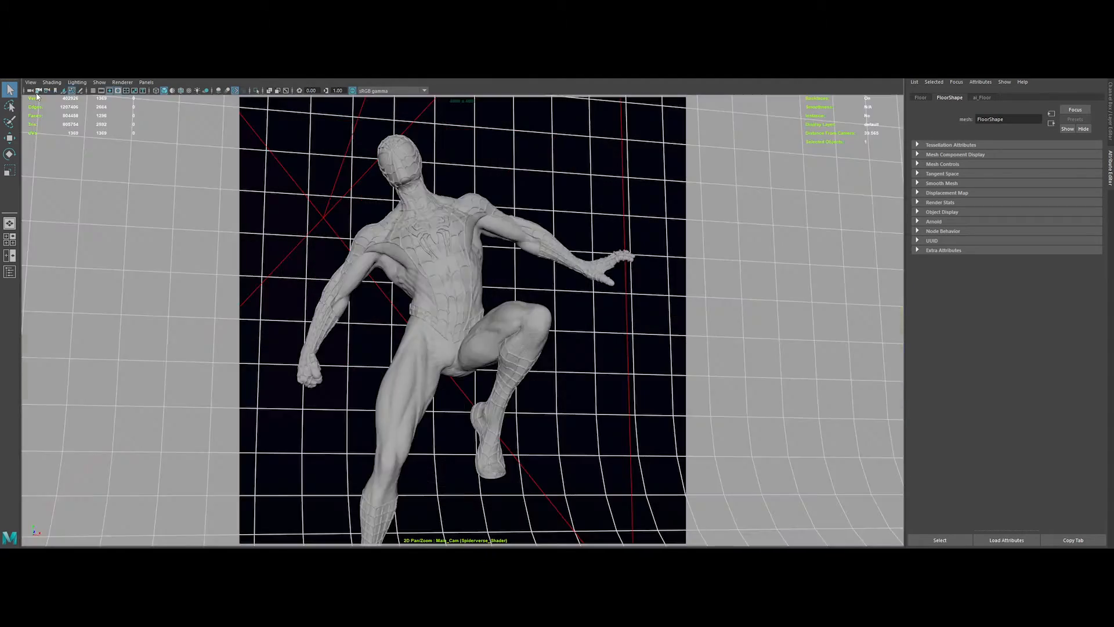
pyautogui.click(10, 271)
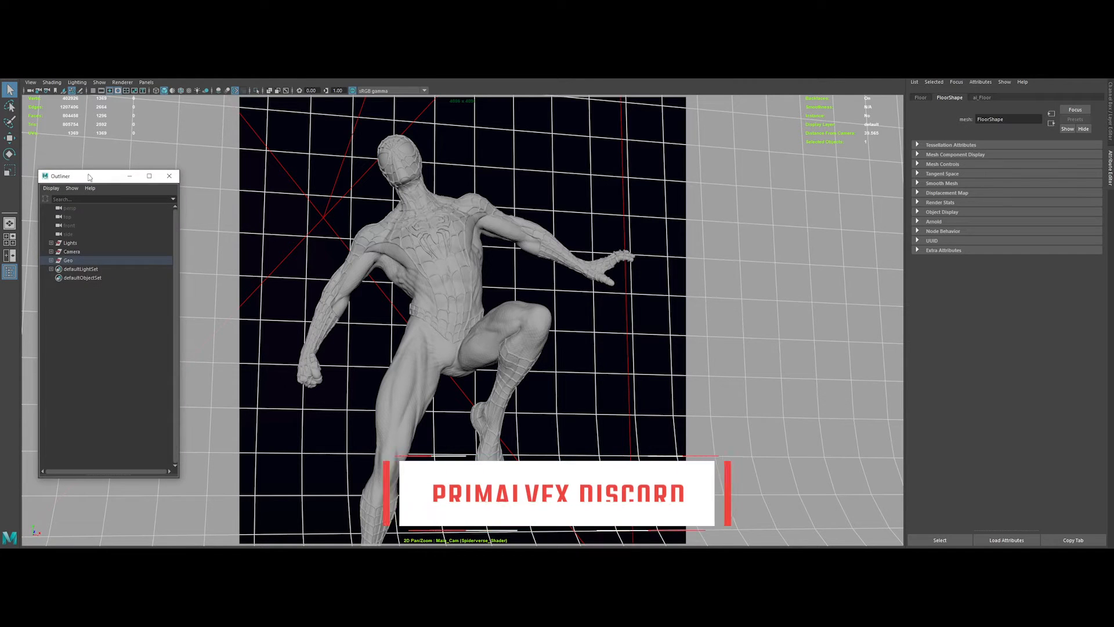
pyautogui.moveTo(87, 176); pyautogui.dragTo(173, 176)
pyautogui.click(135, 244)
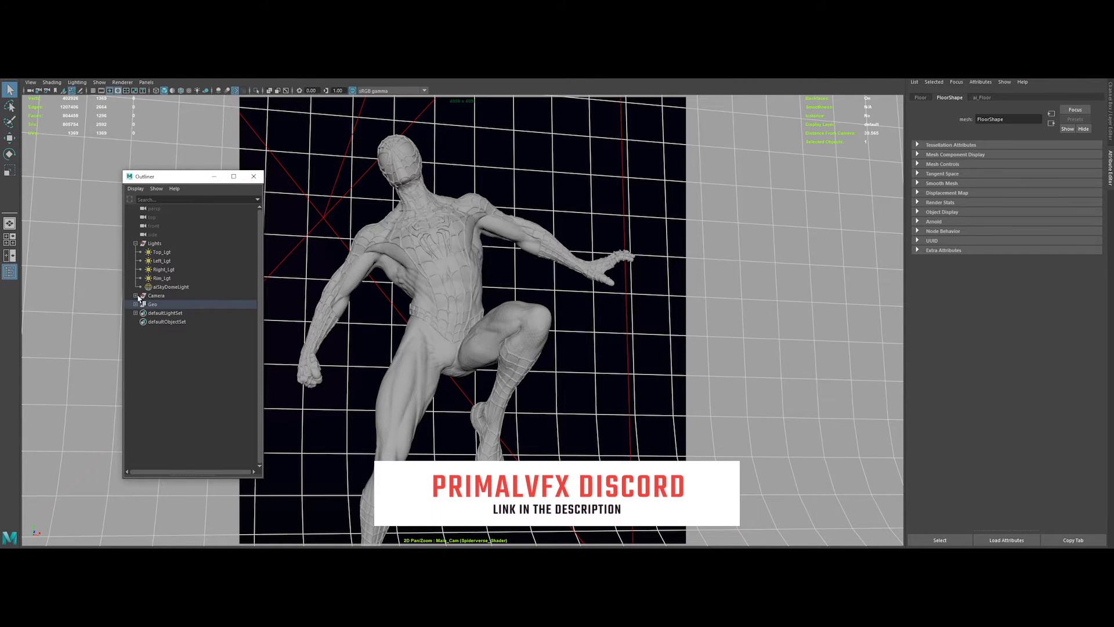
pyautogui.click(135, 296)
pyautogui.click(136, 314)
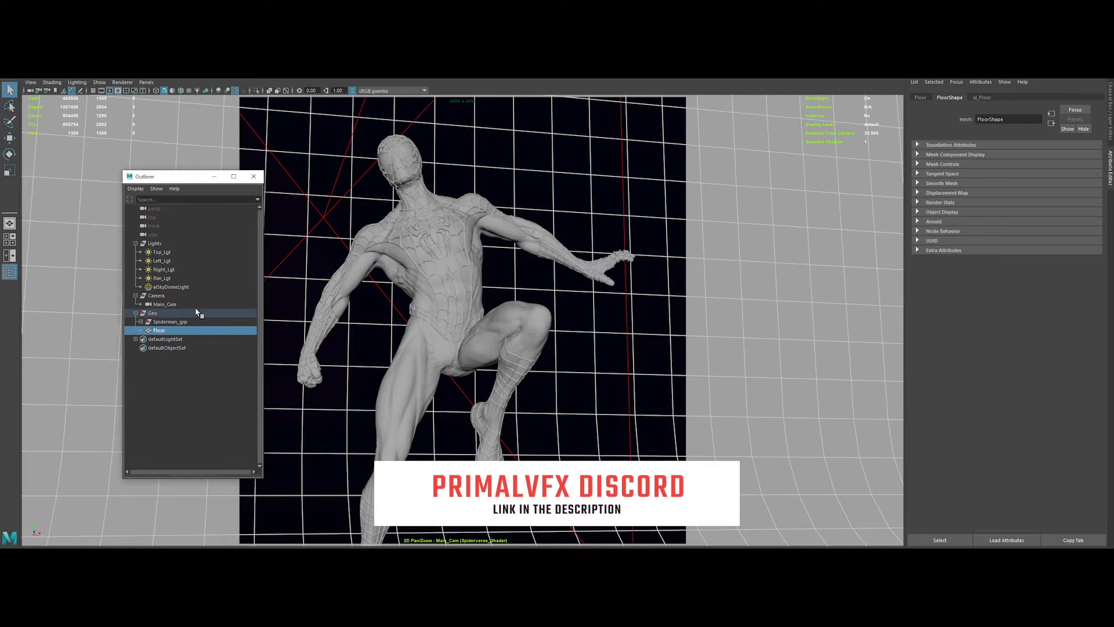
pyautogui.click(141, 321)
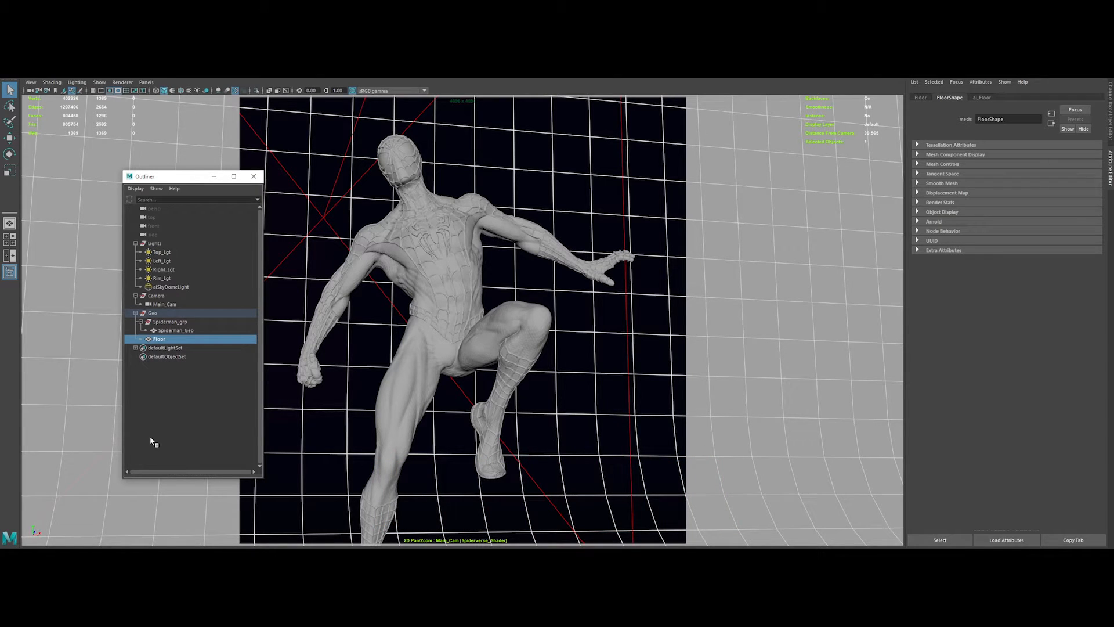
pyautogui.click(253, 176)
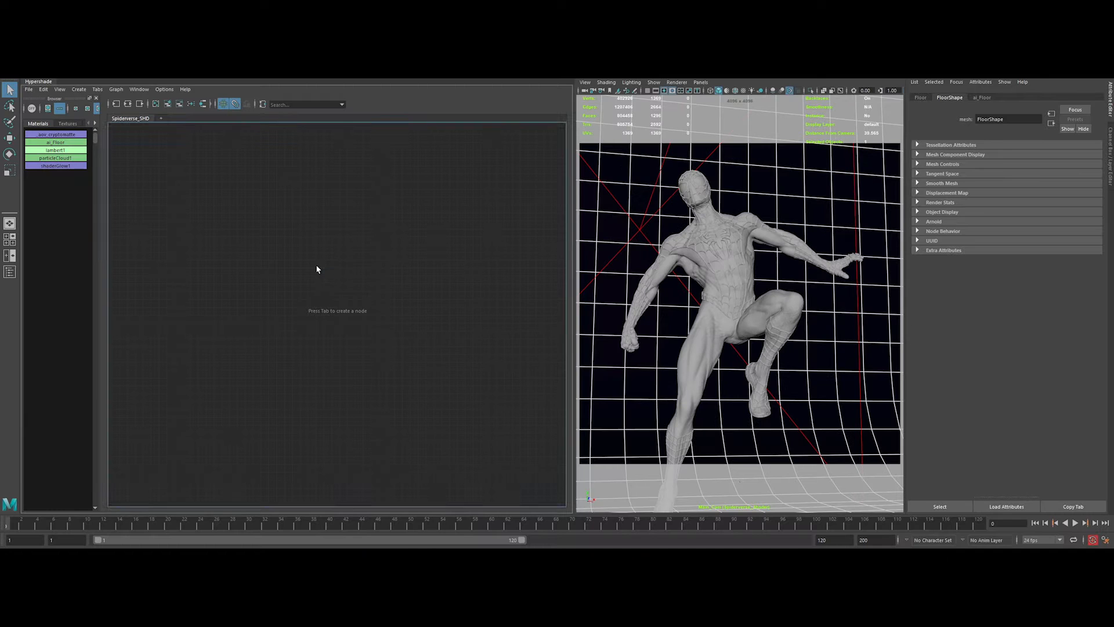
# Create an aiUtility shader in the Hypershade graph and assign it to the Spiderman model
pyautogui.press('Tab')
pyautogui.write('aiUtility')
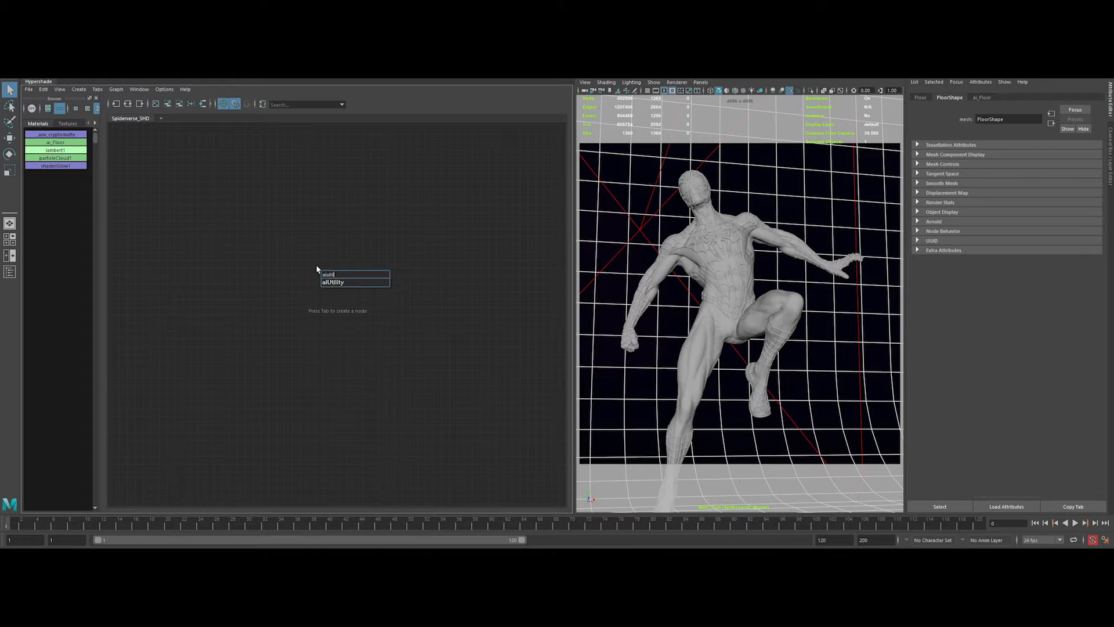
pyautogui.press('Return')
pyautogui.click(730, 265)
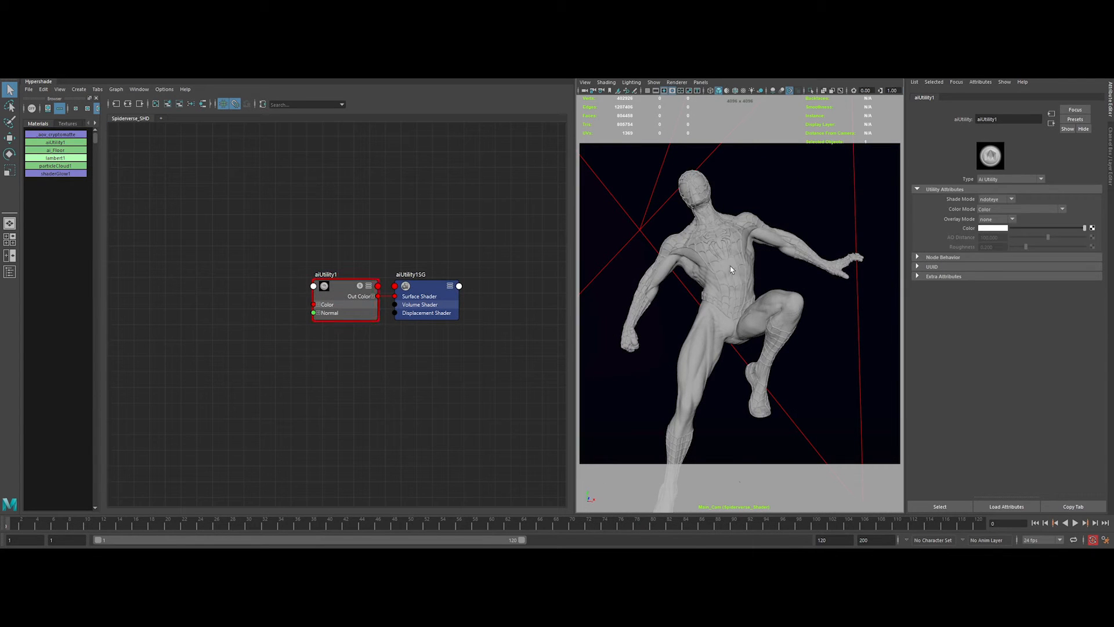
pyautogui.moveTo(342, 287); pyautogui.dragTo(361, 246, button='right')
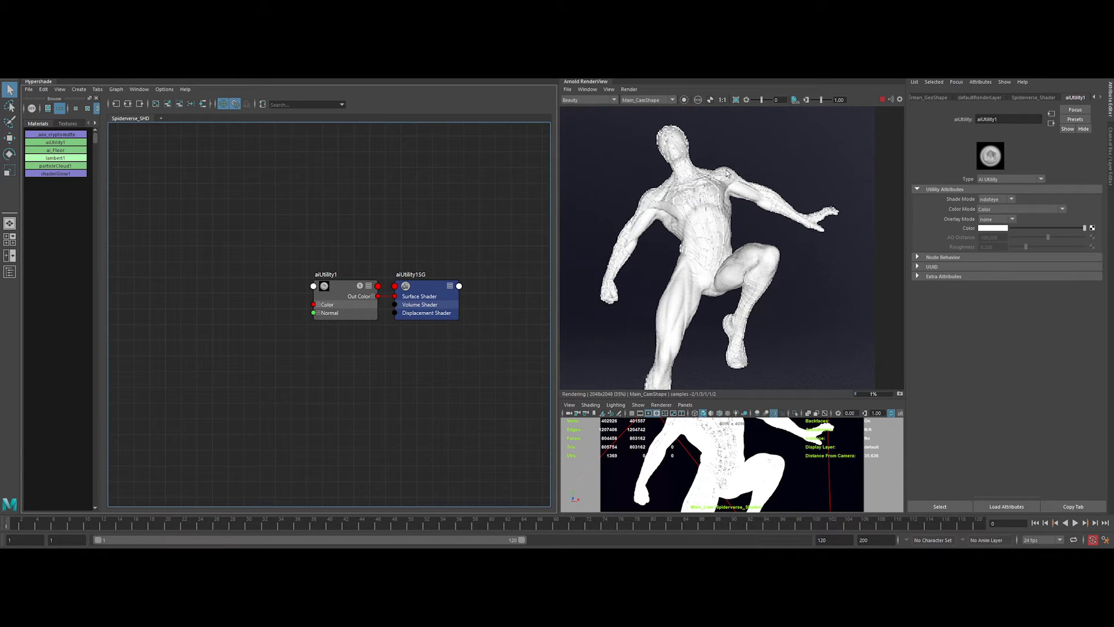
# Set the aiUtility shader's Shade Mode to lambert
pyautogui.scroll(2, 452, 199)
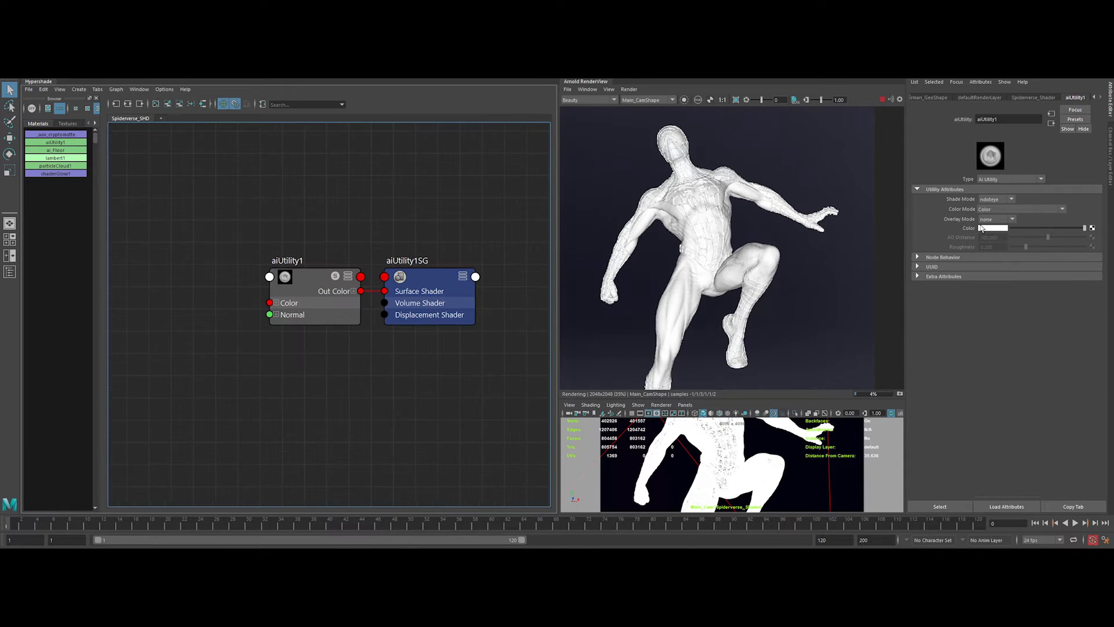
pyautogui.click(995, 199)
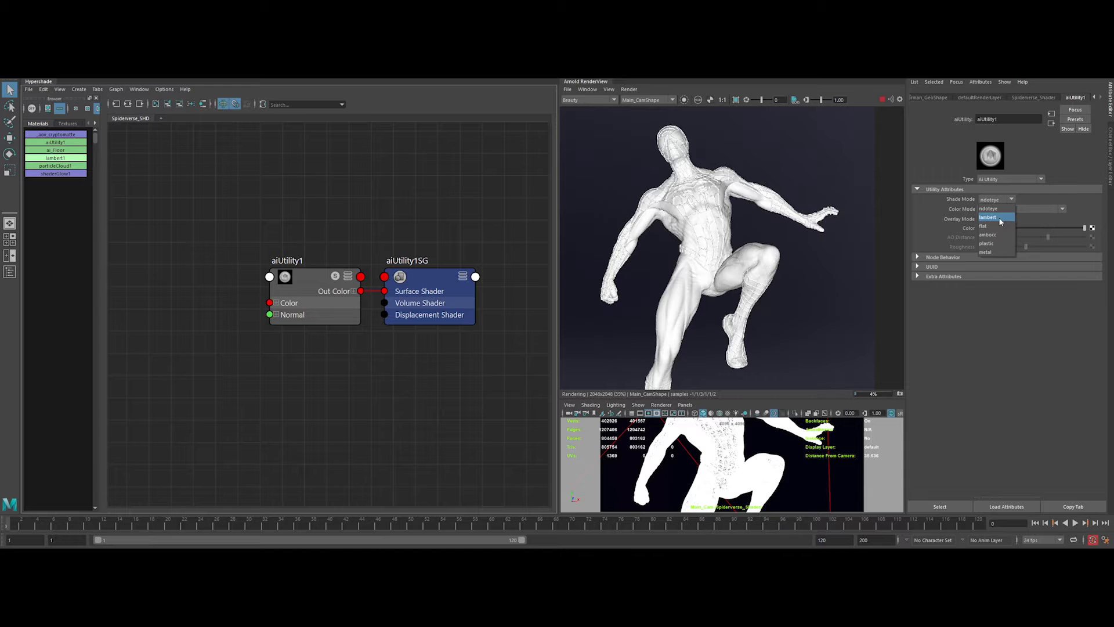
pyautogui.click(993, 218)
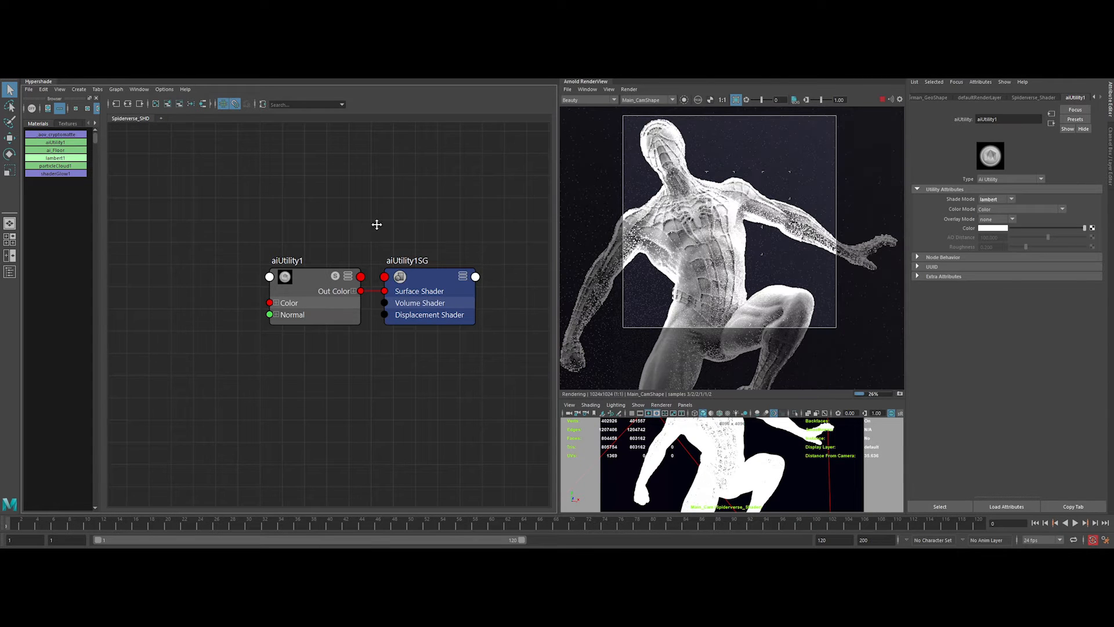
# Space the aiUtility1 and aiUtility1SG nodes apart and create an aiRampRgb node between them
pyautogui.keyDown('alt'); pyautogui.moveTo(375, 224); pyautogui.dragTo(373, 192, button='middle'); pyautogui.keyUp('alt')
pyautogui.scroll(-2, 380, 218)
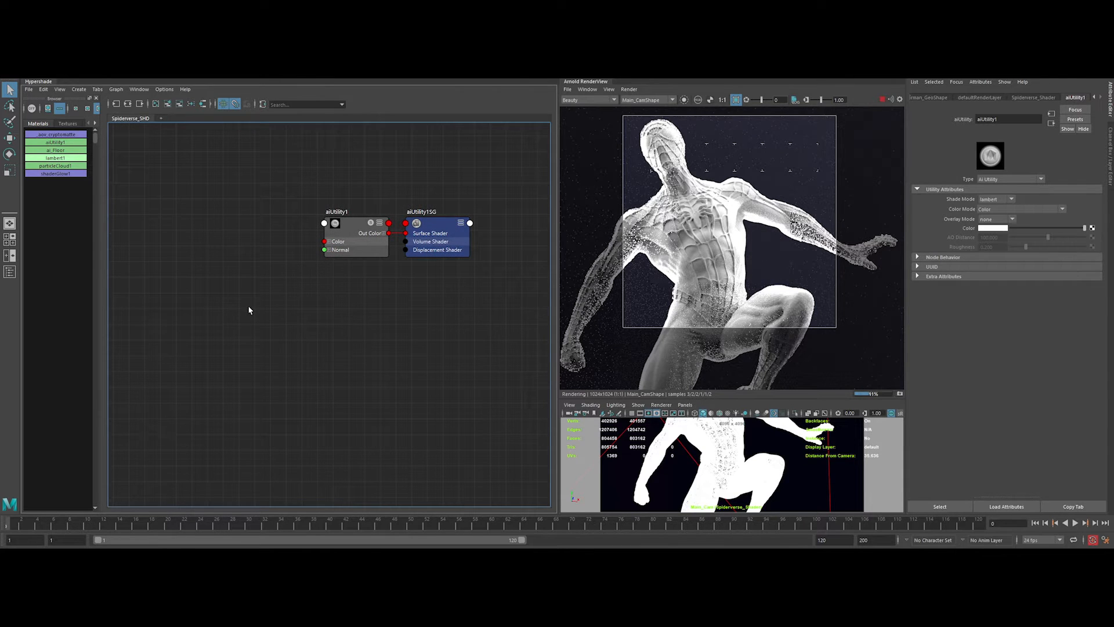
pyautogui.moveTo(375, 242); pyautogui.dragTo(227, 240)
pyautogui.moveTo(451, 226); pyautogui.dragTo(473, 224)
pyautogui.moveTo(423, 314); pyautogui.dragTo(349, 303)
pyautogui.write('airam')
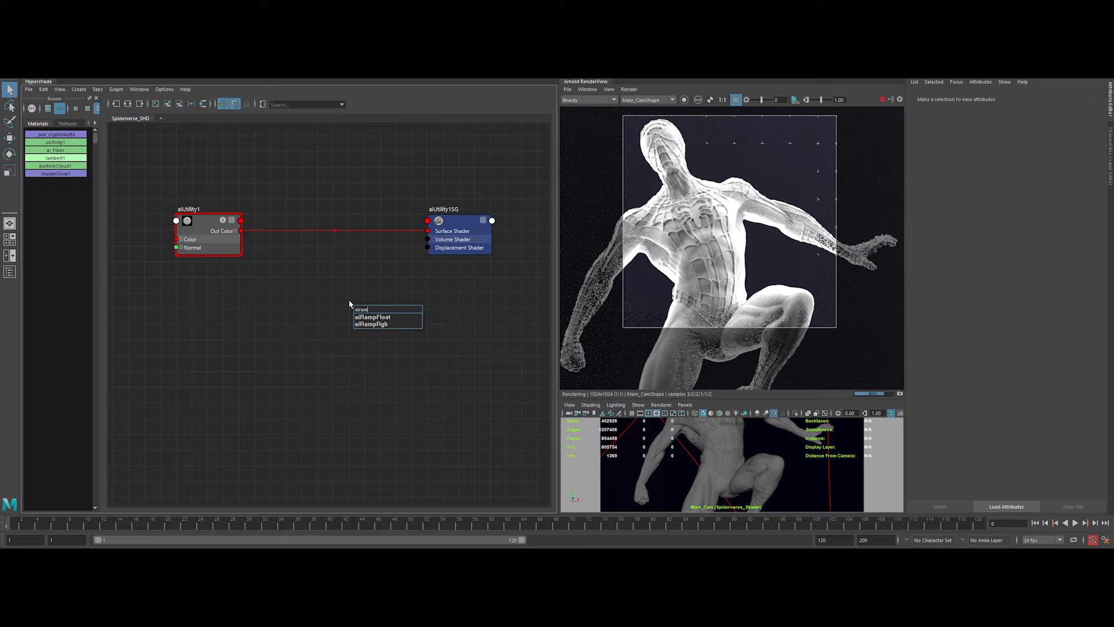
pyautogui.press('Down')
pyautogui.press('Down')
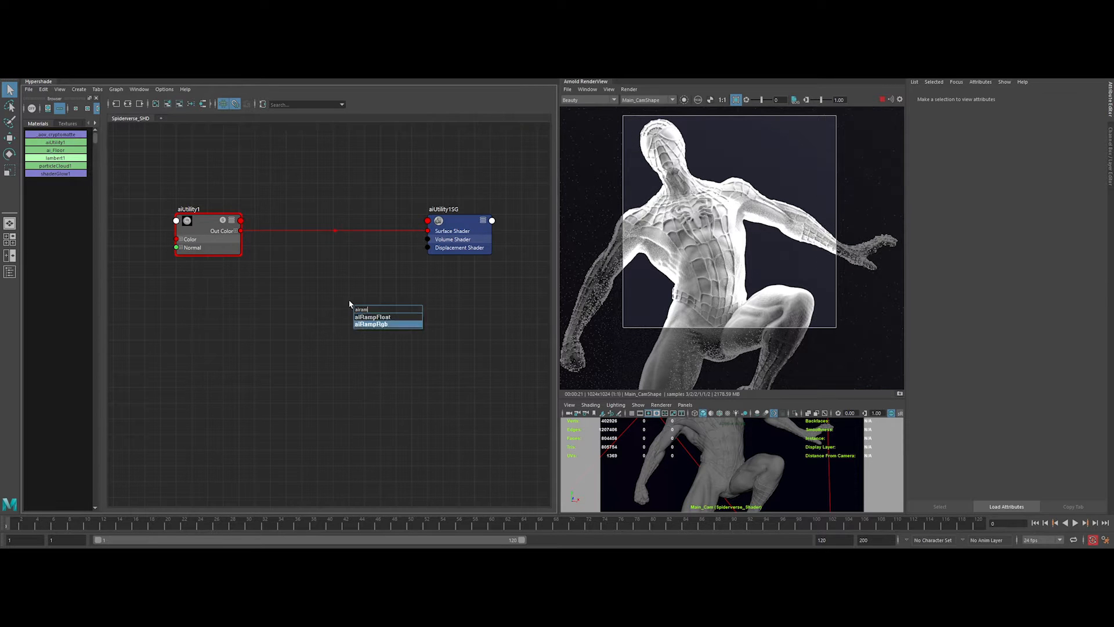
pyautogui.press('Return')
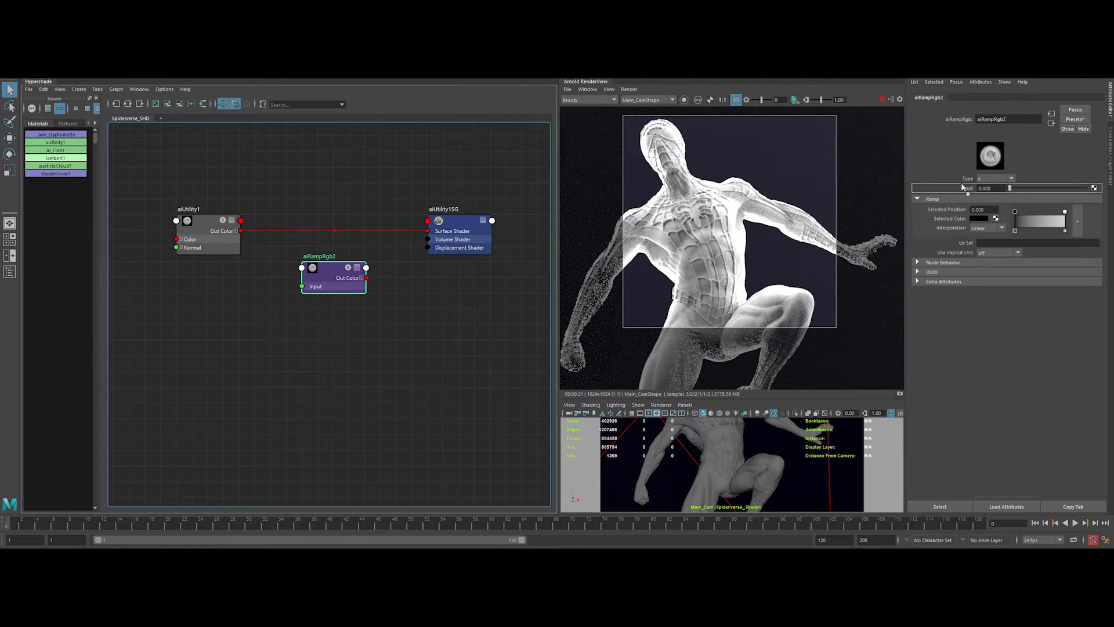
# Connect aiUtility1 to the ramp's Input, set the ramp type to custom, and connect its Out Color to the shading group's Surface Shader
pyautogui.moveTo(953, 186); pyautogui.dragTo(953, 186, button='middle')
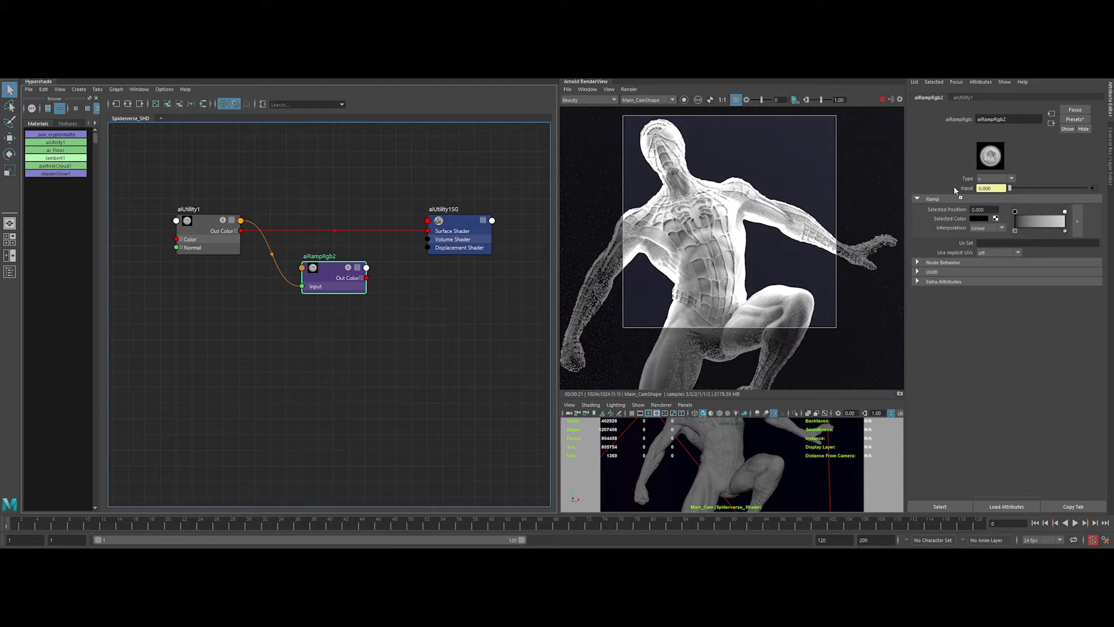
pyautogui.click(991, 178)
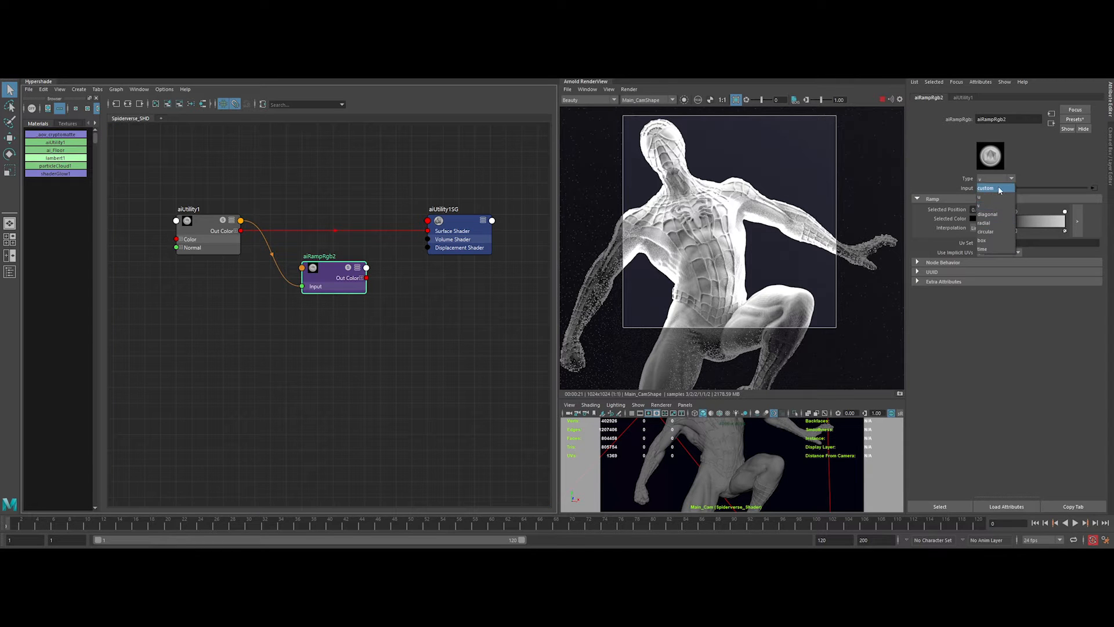
pyautogui.click(999, 189)
pyautogui.moveTo(366, 278); pyautogui.dragTo(428, 231)
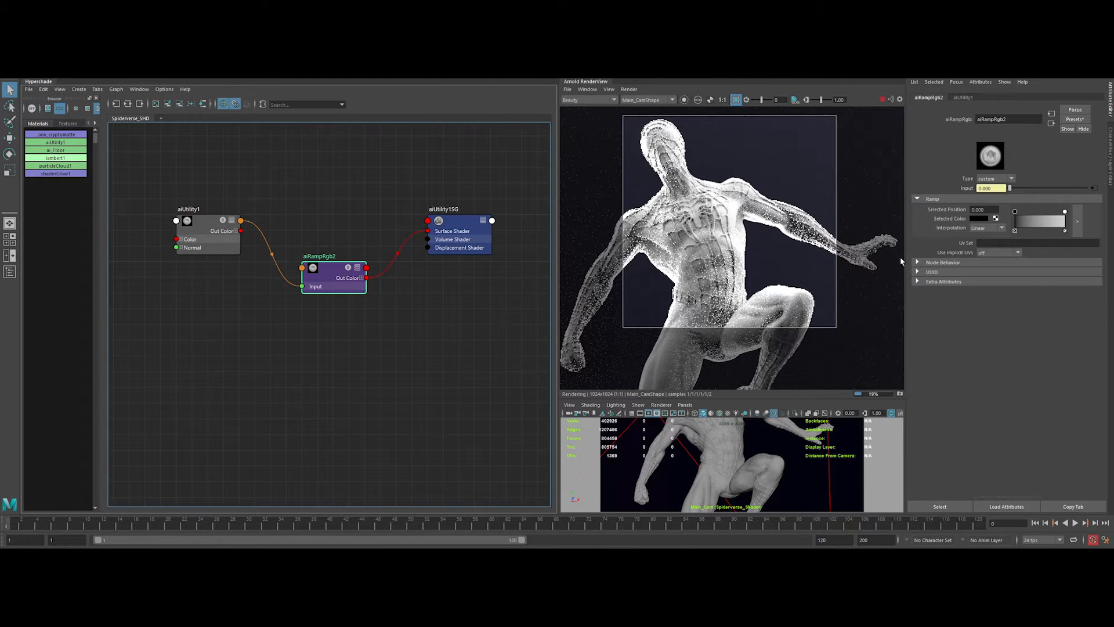
# Move the ramp's black colour stop to a position of about 0.803 in the enlarged ramp editor
pyautogui.click(1078, 222)
pyautogui.moveTo(917, 352); pyautogui.dragTo(764, 352)
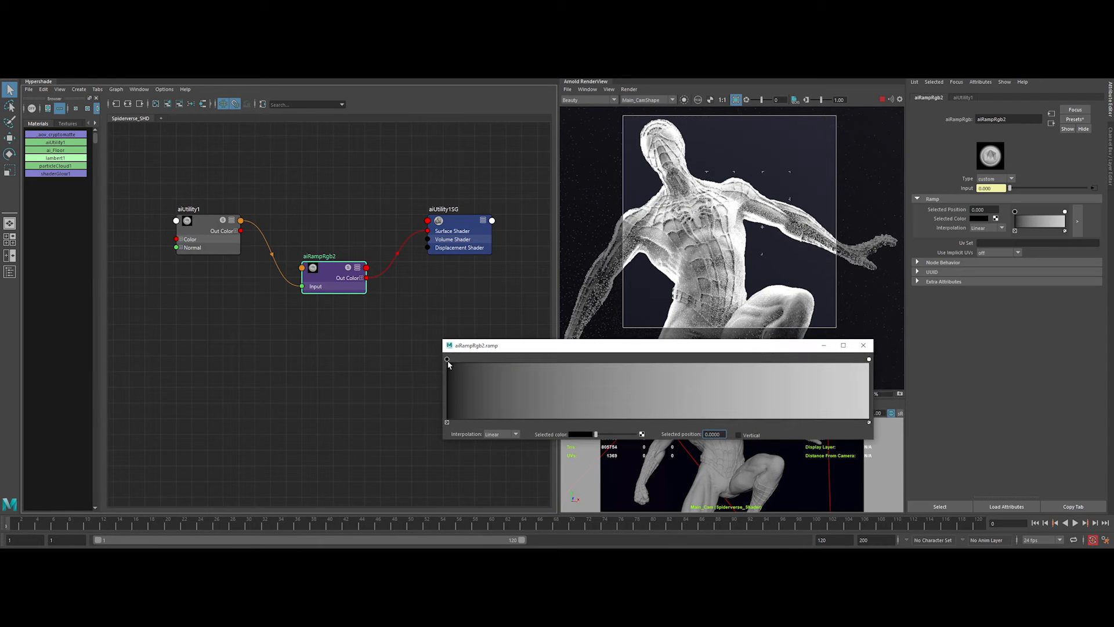
pyautogui.moveTo(447, 359); pyautogui.dragTo(781, 374)
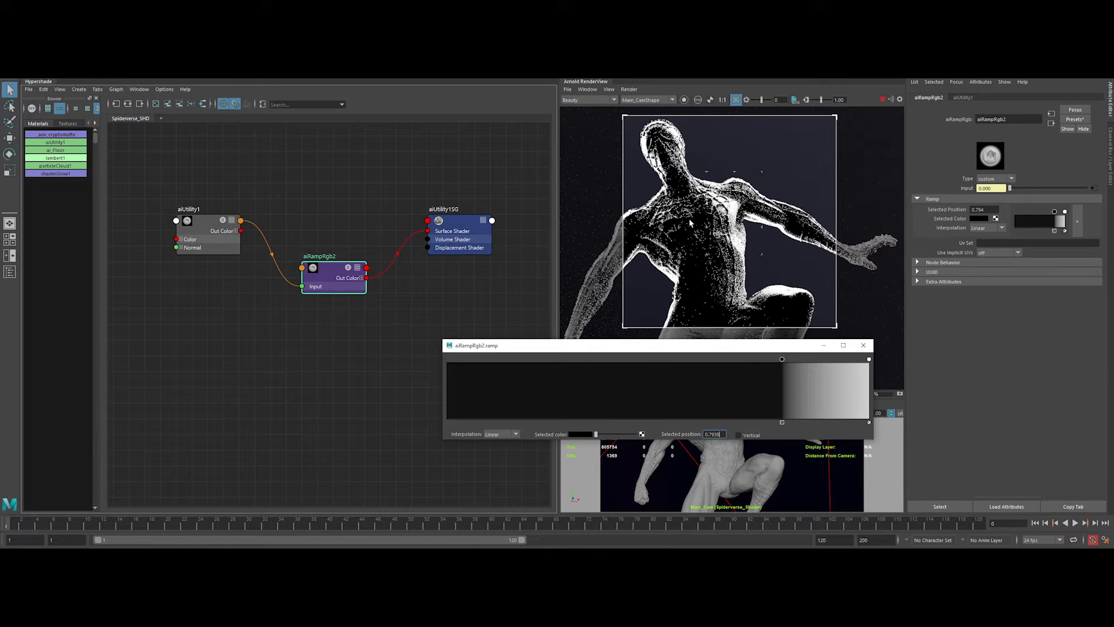
pyautogui.moveTo(782, 359); pyautogui.dragTo(786, 361)
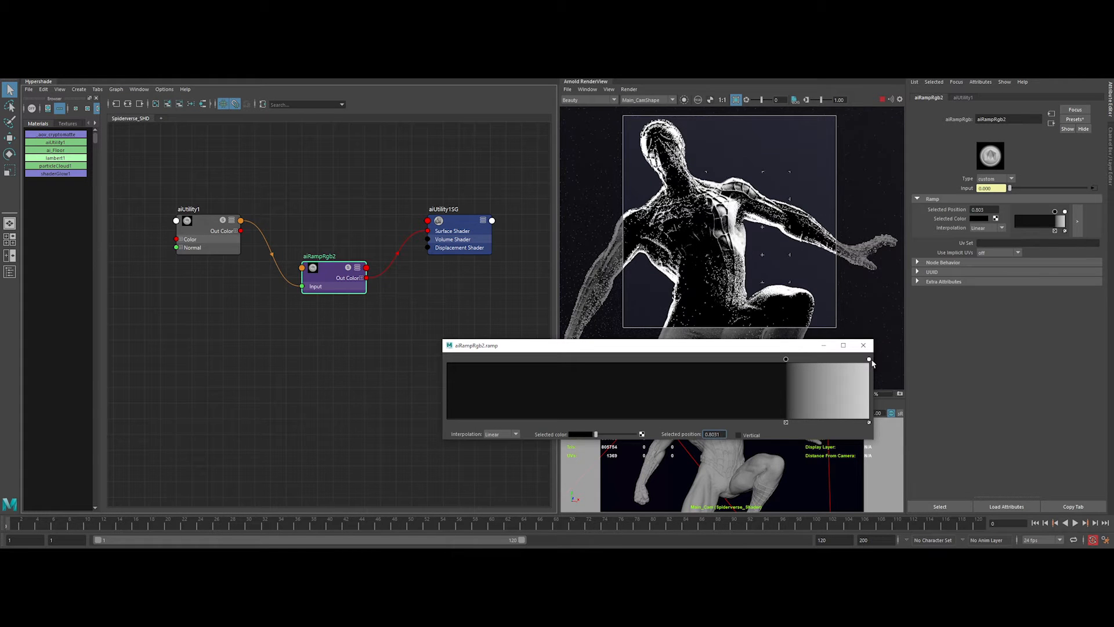
pyautogui.click(864, 346)
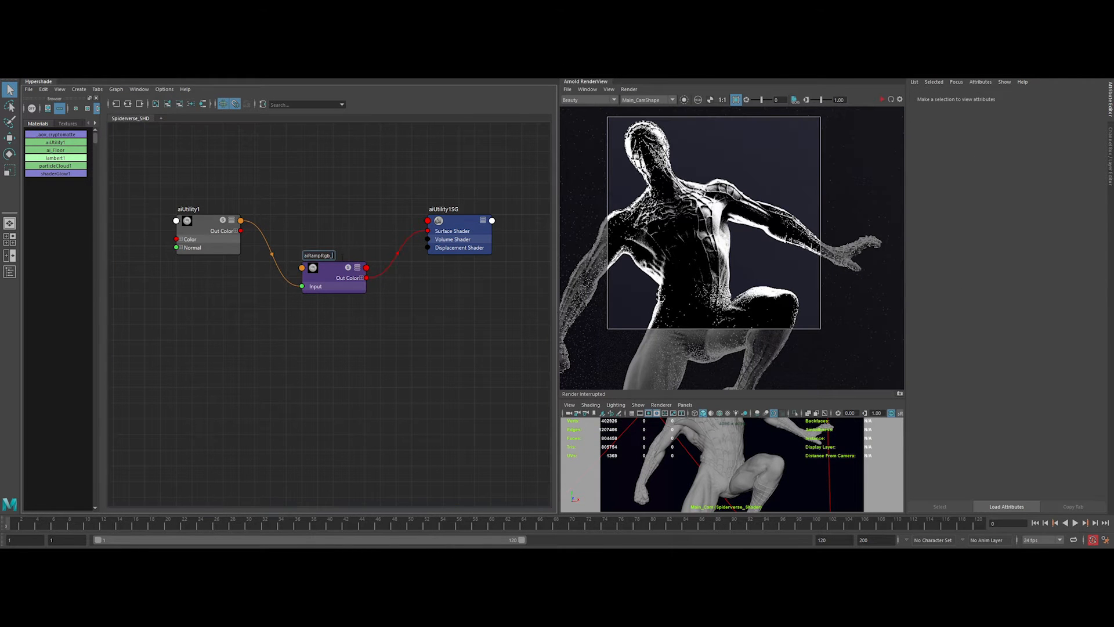
# Rename the RGB ramp node as aiRampRgb_Highlights
pyautogui.moveTo(333, 279); pyautogui.dragTo(318, 266)
pyautogui.click(343, 297)
pyautogui.click(323, 263)
# Duplicate the highlights ramp as aiRampRgb_Mids and connect it between aiUtility1 and the Surface Shader input of aiUtility1SG
pyautogui.hotkey('ctrl', 'd')
pyautogui.moveTo(330, 379); pyautogui.dragTo(323, 315)
pyautogui.doubleClick(324, 303)
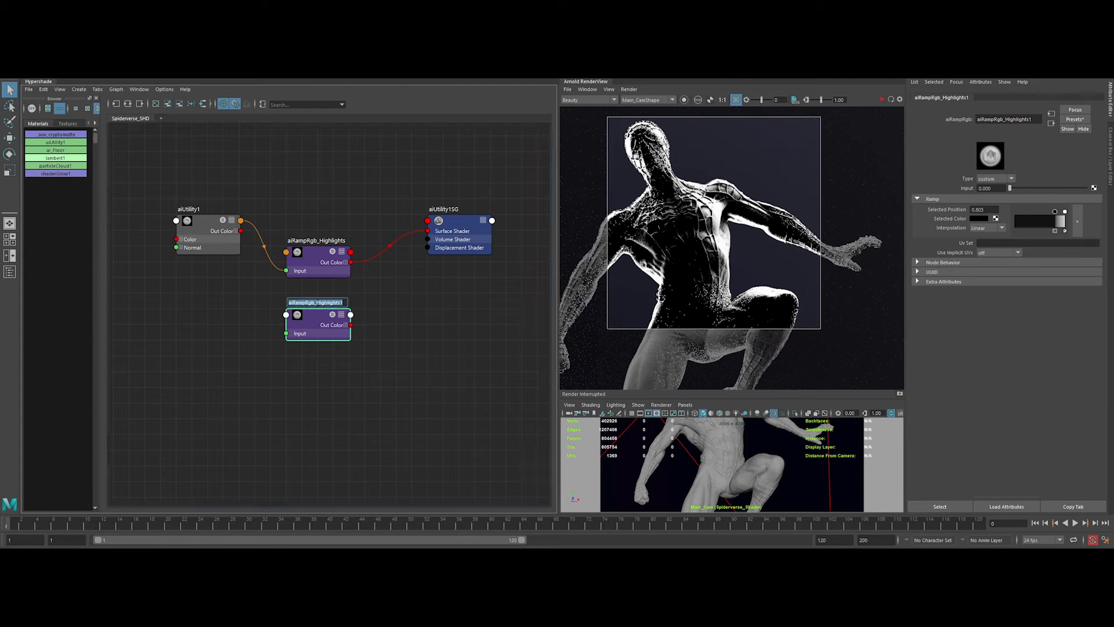
pyautogui.press('Return')
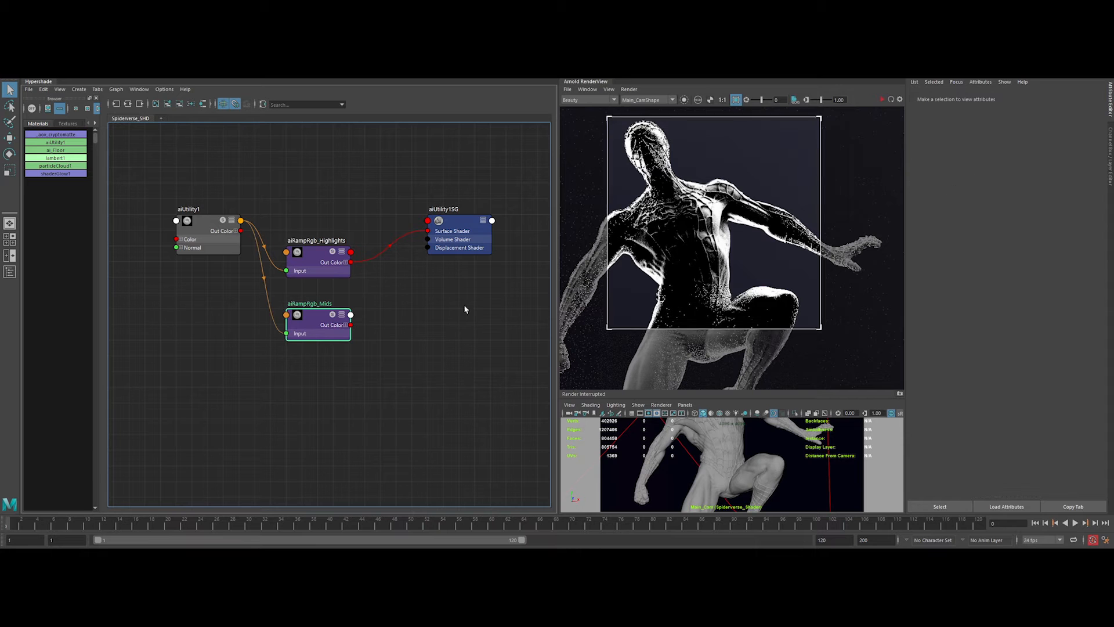
pyautogui.click(459, 231)
pyautogui.moveTo(351, 325); pyautogui.dragTo(427, 231)
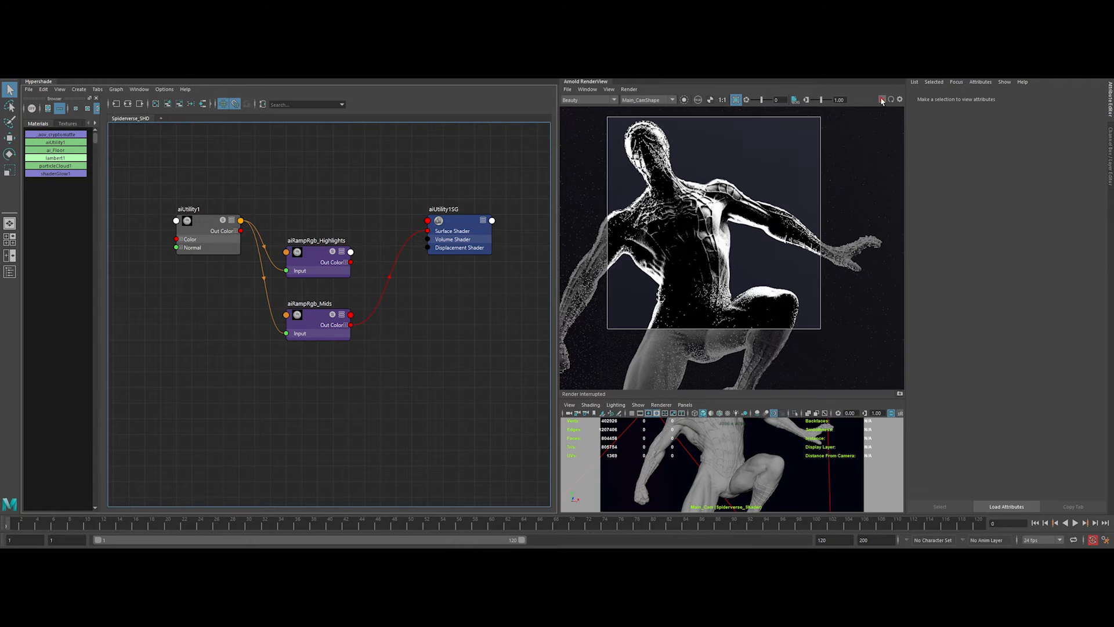
# Arrange the mids ramp's stops into a narrow light band with black on both sides, brightening the band's first stop
pyautogui.click(318, 318)
pyautogui.click(1077, 222)
pyautogui.moveTo(786, 359); pyautogui.dragTo(579, 359)
pyautogui.moveTo(869, 360); pyautogui.dragTo(667, 359)
pyautogui.click(793, 410)
pyautogui.moveTo(792, 359); pyautogui.dragTo(868, 359)
pyautogui.moveTo(636, 434); pyautogui.dragTo(596, 434)
pyautogui.moveTo(869, 360); pyautogui.dragTo(679, 359)
pyautogui.click(591, 390)
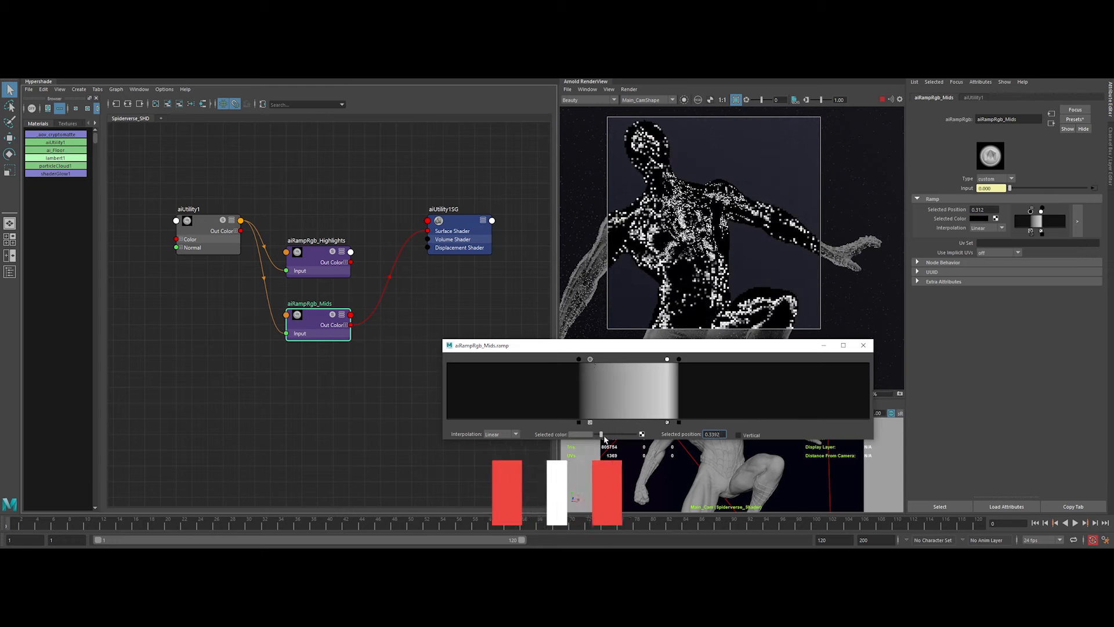
pyautogui.moveTo(601, 435); pyautogui.dragTo(636, 434)
# Widen the light band in the mids ramp, placing the black stop before it at position 0.264
pyautogui.moveTo(678, 359); pyautogui.dragTo(717, 360)
pyautogui.moveTo(667, 360); pyautogui.dragTo(706, 360)
pyautogui.moveTo(579, 360); pyautogui.dragTo(577, 359)
pyautogui.moveTo(591, 359); pyautogui.dragTo(558, 359)
pyautogui.moveTo(589, 359); pyautogui.dragTo(570, 360)
pyautogui.moveTo(717, 359); pyautogui.dragTo(731, 359)
pyautogui.moveTo(705, 359); pyautogui.dragTo(720, 359)
pyautogui.click(863, 345)
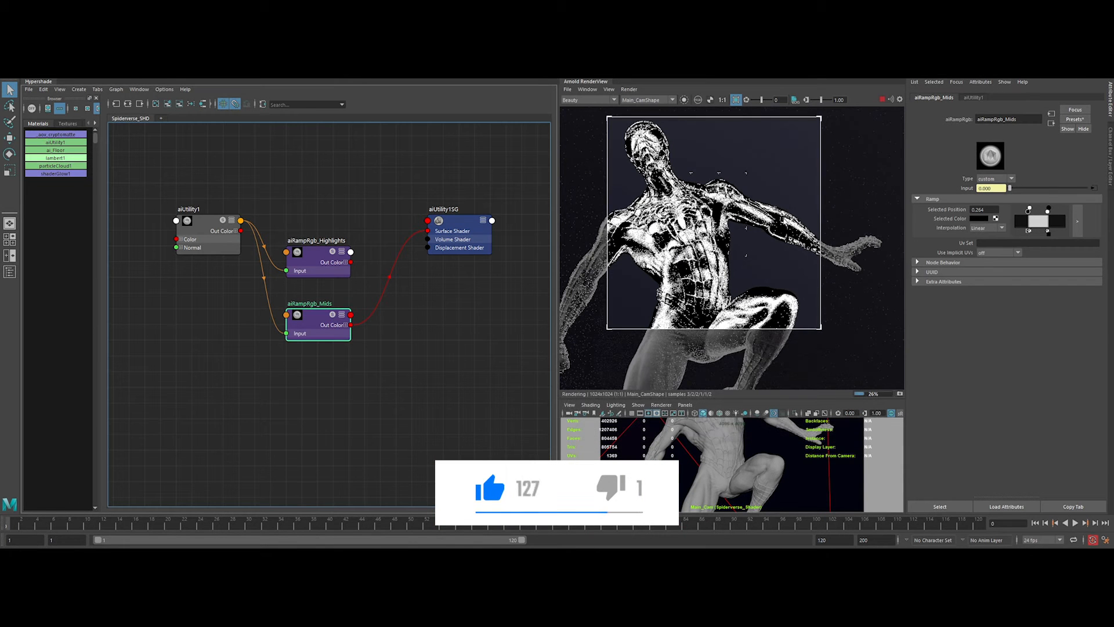
# Duplicate the mids ramp, place the copy below it and rename it as aiRampRgb_Shadows
pyautogui.click(882, 99)
pyautogui.click(405, 383)
pyautogui.click(331, 322)
pyautogui.hotkey('ctrl', 'd')
pyautogui.moveTo(326, 421); pyautogui.dragTo(318, 366)
pyautogui.doubleClick(325, 367)
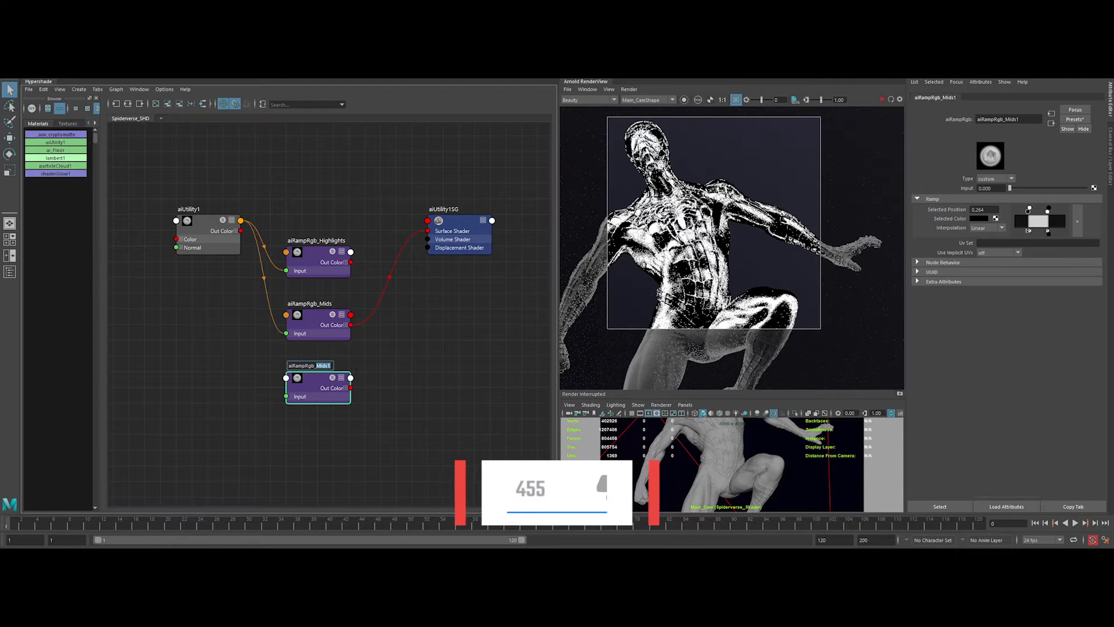
pyautogui.write('Shadows')
pyautogui.press('Return')
# Connect aiUtility1 to the shadows ramp's Input and its Out Color to aiUtility1SG's Surface Shader, and restart the render
pyautogui.moveTo(208, 232); pyautogui.dragTo(981, 188, button='middle')
pyautogui.click(465, 224)
pyautogui.moveTo(350, 388); pyautogui.dragTo(427, 231)
pyautogui.click(883, 100)
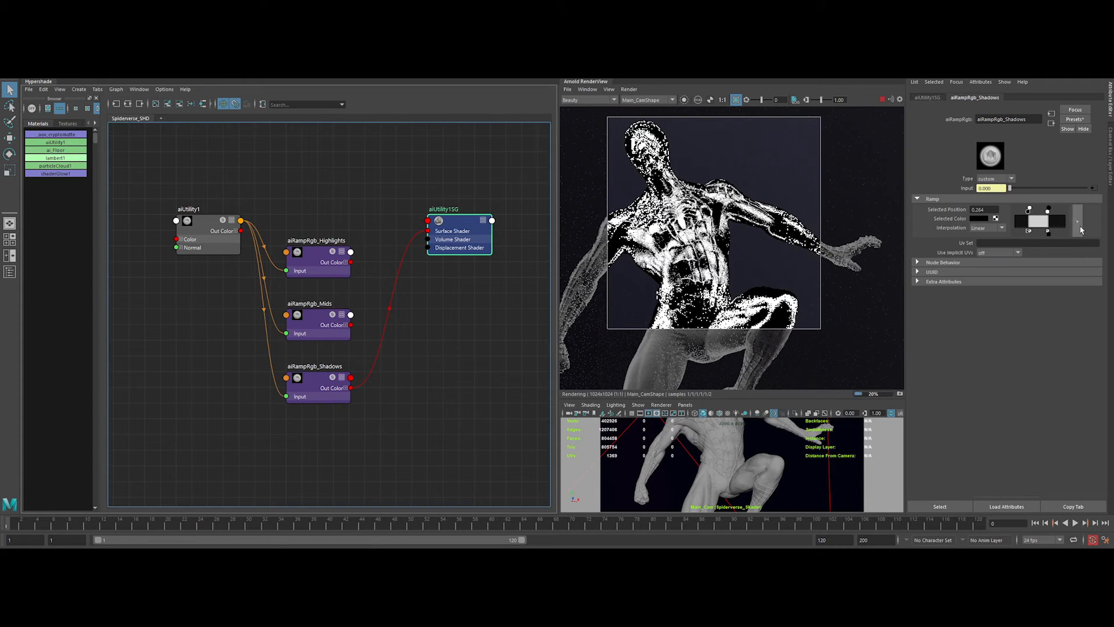
# Reshape the shadows ramp to be light from its start, removing the leading black stop and placing the remaining one at 0.309
pyautogui.click(1077, 221)
pyautogui.moveTo(560, 360); pyautogui.dragTo(420, 367)
pyautogui.click(446, 422)
pyautogui.moveTo(722, 359); pyautogui.dragTo(577, 359)
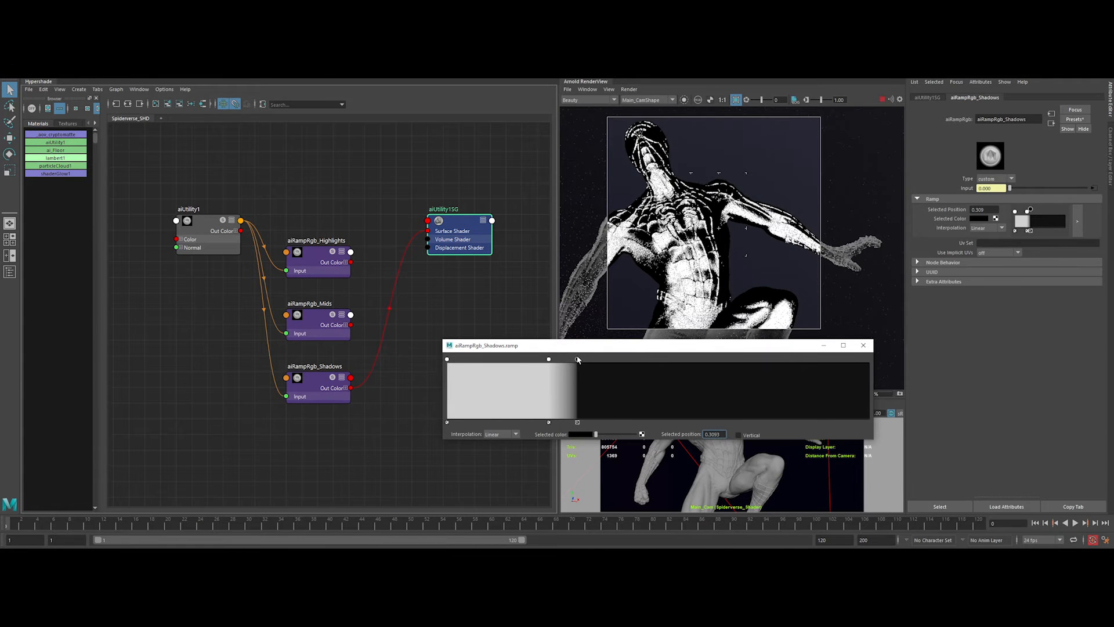
pyautogui.click(480, 360)
pyautogui.click(471, 365)
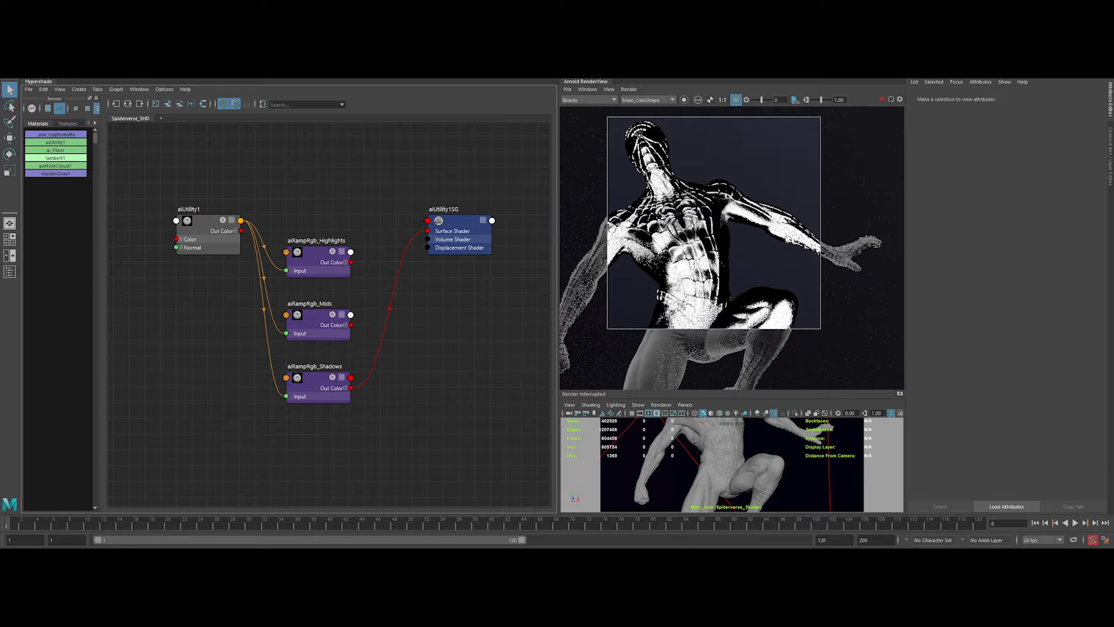
# Move the aiUtility1SG node farther away from the ramps to make room in the shader graph
pyautogui.scroll(-2, 495, 334)
pyautogui.keyDown('alt'); pyautogui.moveTo(493, 322); pyautogui.dragTo(388, 347, button='middle'); pyautogui.keyUp('alt')
pyautogui.moveTo(356, 278); pyautogui.dragTo(511, 279)
pyautogui.moveTo(354, 236)
pyautogui.keyDown('alt'); pyautogui.mouseDown(button='middle')
pyautogui.moveTo(364, 241)
pyautogui.moveTo(351, 231)
pyautogui.moveTo(351, 242)
pyautogui.mouseUp(button='middle'); pyautogui.keyUp('alt')
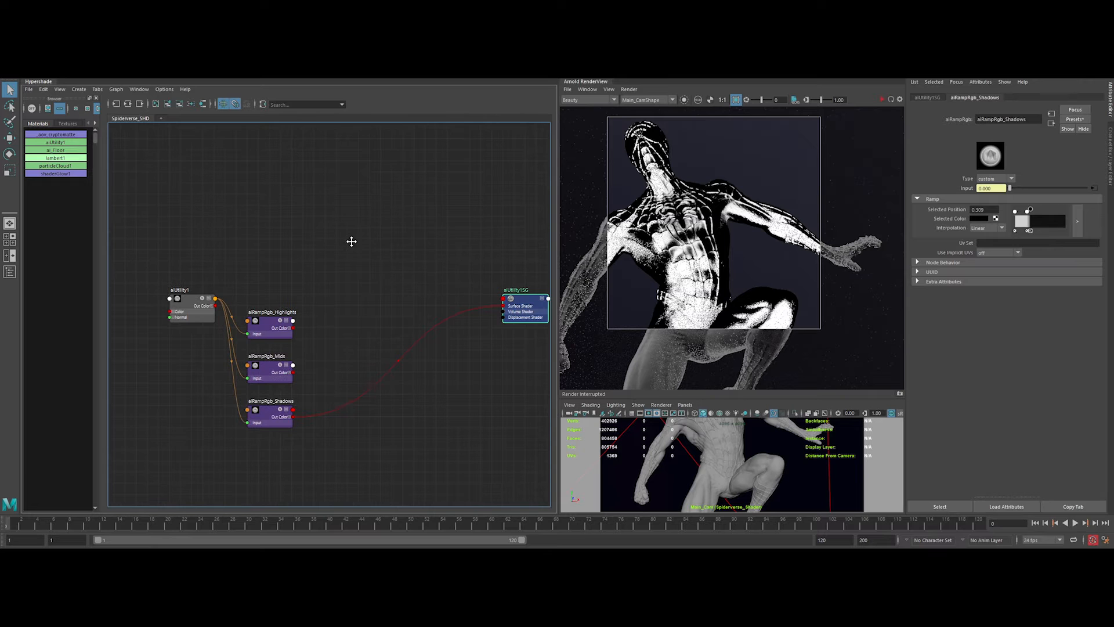
# Add a file [Projection] texture above the ramps and arrange its placement, file and projection nodes
pyautogui.click(279, 208)
pyautogui.press('Tab')
pyautogui.write('fil')
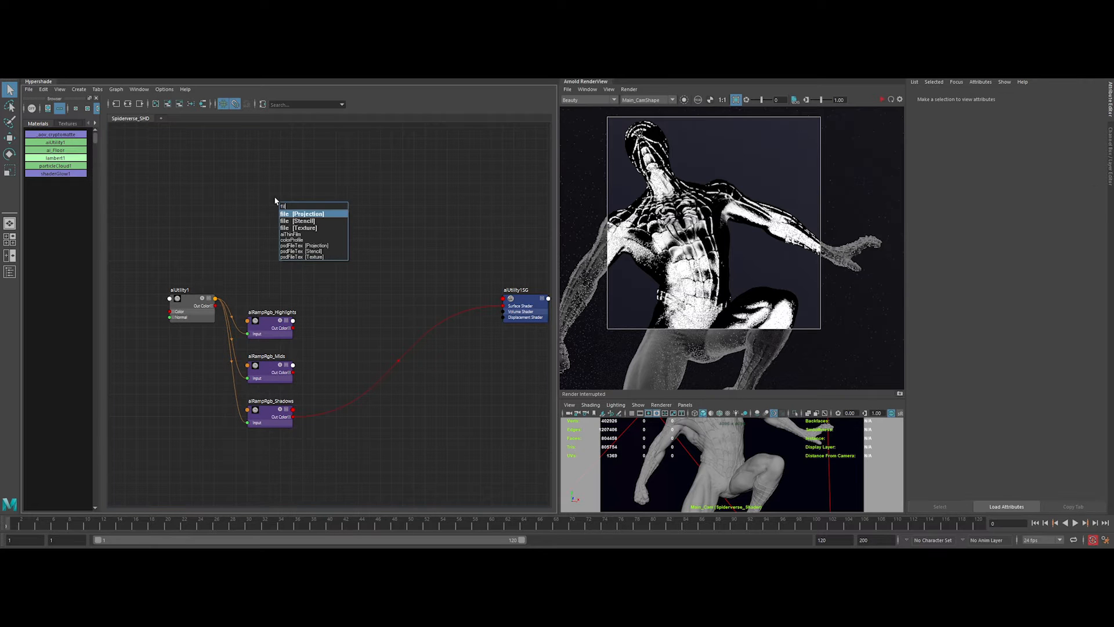
pyautogui.press('Return')
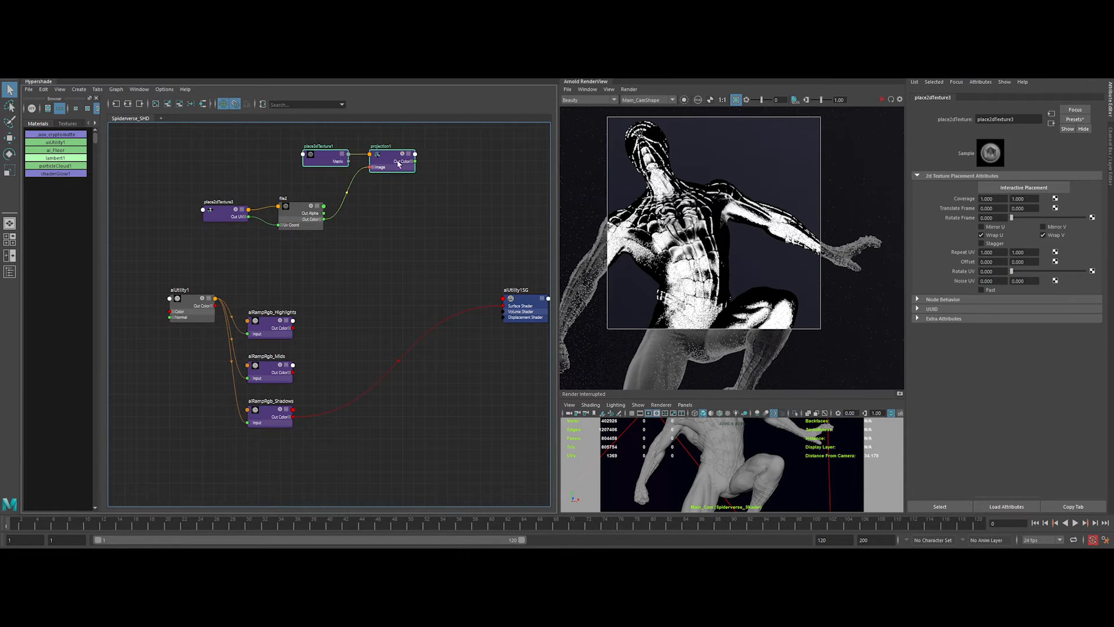
pyautogui.moveTo(333, 163); pyautogui.dragTo(338, 157)
pyautogui.moveTo(314, 162); pyautogui.dragTo(258, 163)
pyautogui.moveTo(256, 170); pyautogui.dragTo(312, 180)
# Load Halftone_Patern-1.png into the new file node and change its colour space
pyautogui.click(246, 212)
pyautogui.click(1094, 216)
pyautogui.doubleClick(395, 153)
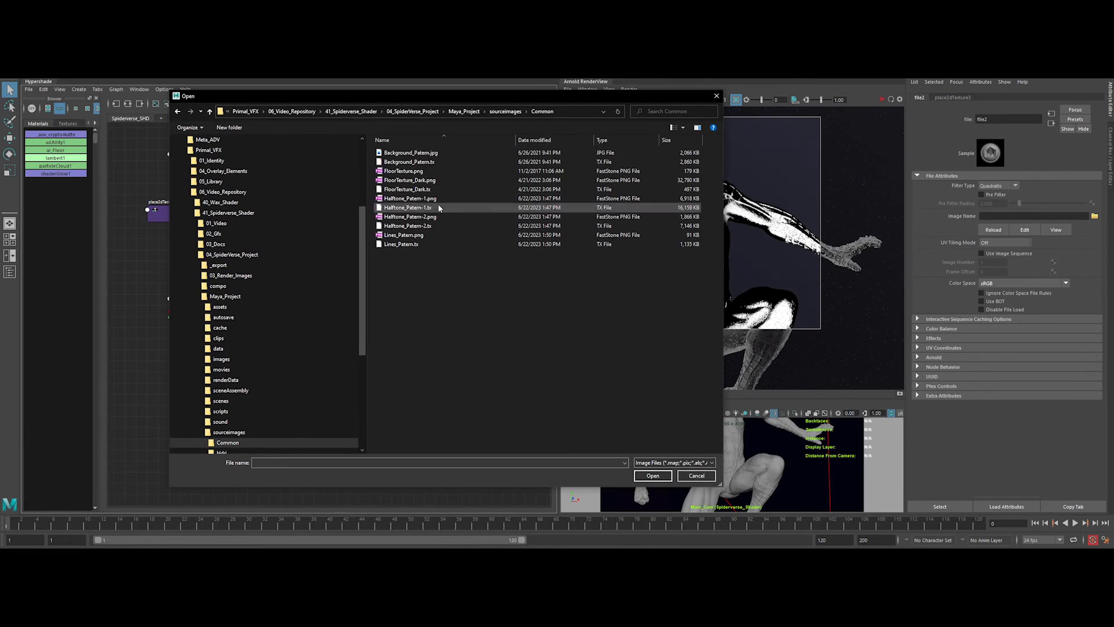
pyautogui.click(466, 198)
pyautogui.press('space')
pyautogui.press('space')
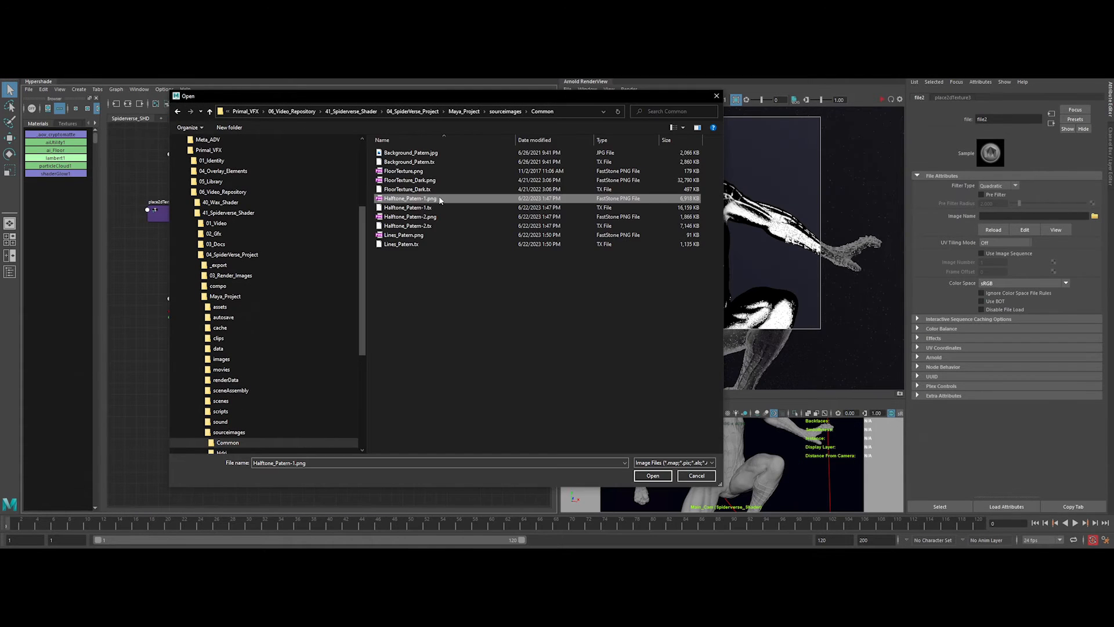
pyautogui.doubleClick(440, 199)
pyautogui.click(990, 284)
pyautogui.click(1011, 339)
# Add an aiLayerRgba node and connect its Out Color to the Surface Shader input of aiUtility1SG
pyautogui.click(357, 213)
pyautogui.press('Tab')
pyautogui.write('ailaye')
pyautogui.press('Down')
pyautogui.press('Down')
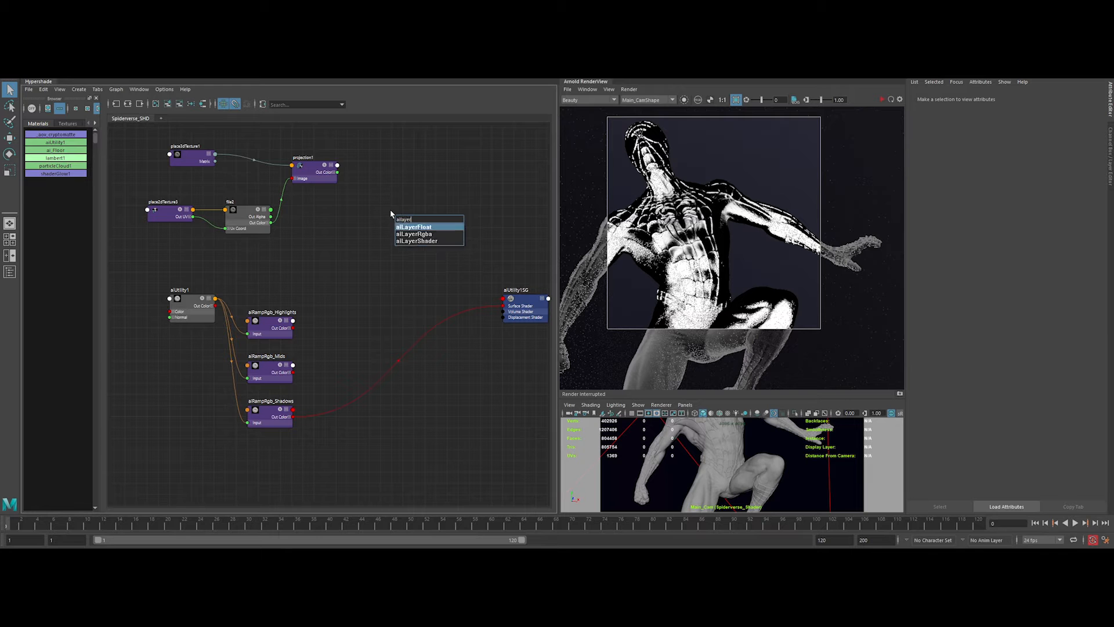
pyautogui.press('Return')
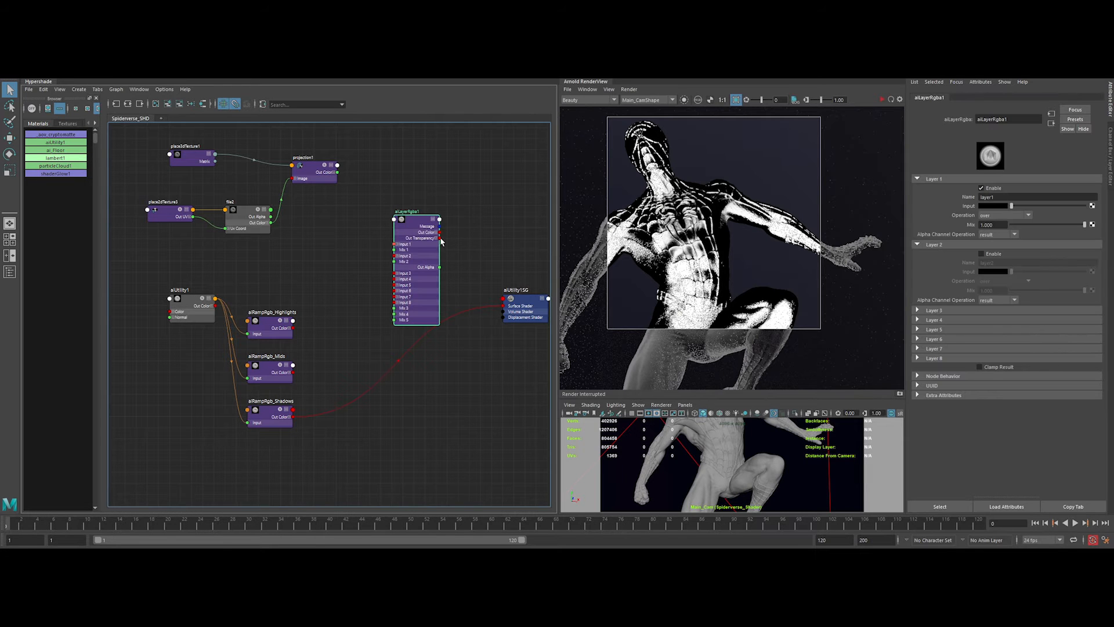
pyautogui.moveTo(499, 313); pyautogui.dragTo(501, 309)
pyautogui.moveTo(421, 233); pyautogui.dragTo(430, 235)
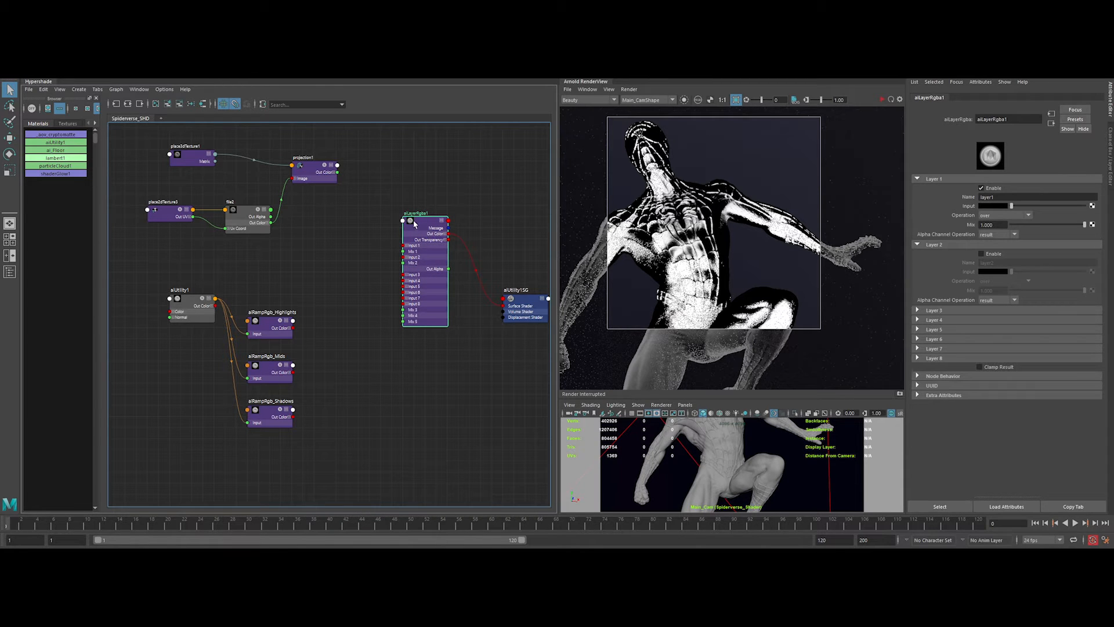
# Connect projection1's Out Color to Input 1 of aiLayerRgba1 and the highlights ramp's Out Color R to Mix 1
pyautogui.moveTo(338, 173); pyautogui.dragTo(405, 246)
pyautogui.moveTo(361, 302); pyautogui.dragTo(404, 251)
pyautogui.click(287, 329)
pyautogui.click(289, 328)
pyautogui.moveTo(275, 331); pyautogui.dragTo(274, 319)
# Restart the render and restrict the render region to the character's head
pyautogui.click(883, 99)
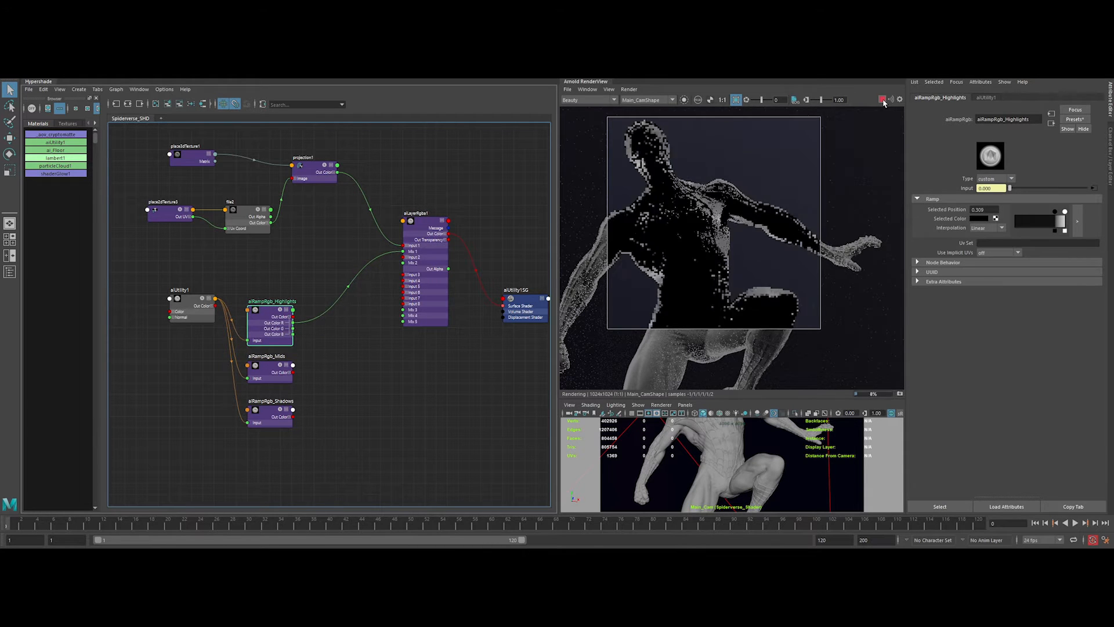
pyautogui.scroll(3, 750, 201)
pyautogui.moveTo(652, 174); pyautogui.dragTo(798, 302)
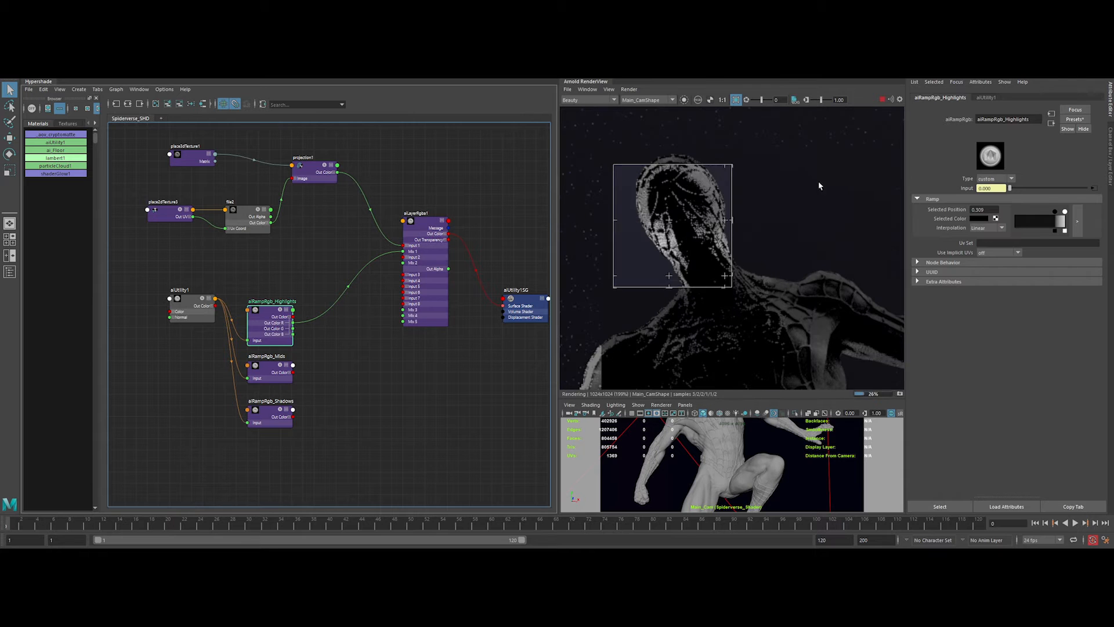
# Set projection1 to Perspective linked to Main_CamShape, rerender, and adjust the Repeat UV of the halftone's 2D placement
pyautogui.click(156, 210)
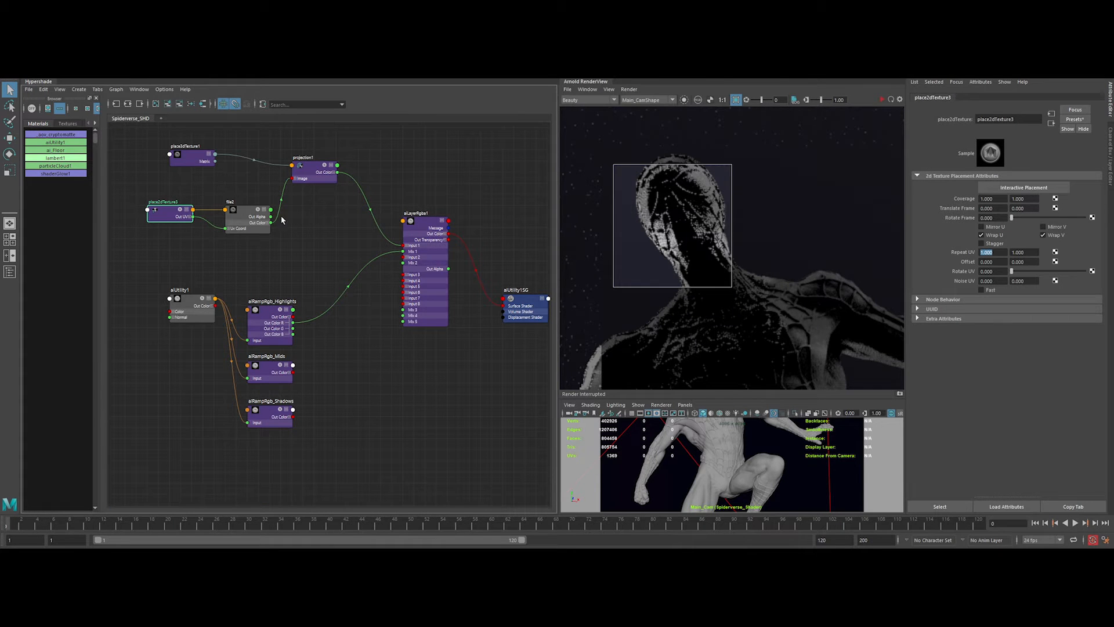
pyautogui.click(318, 170)
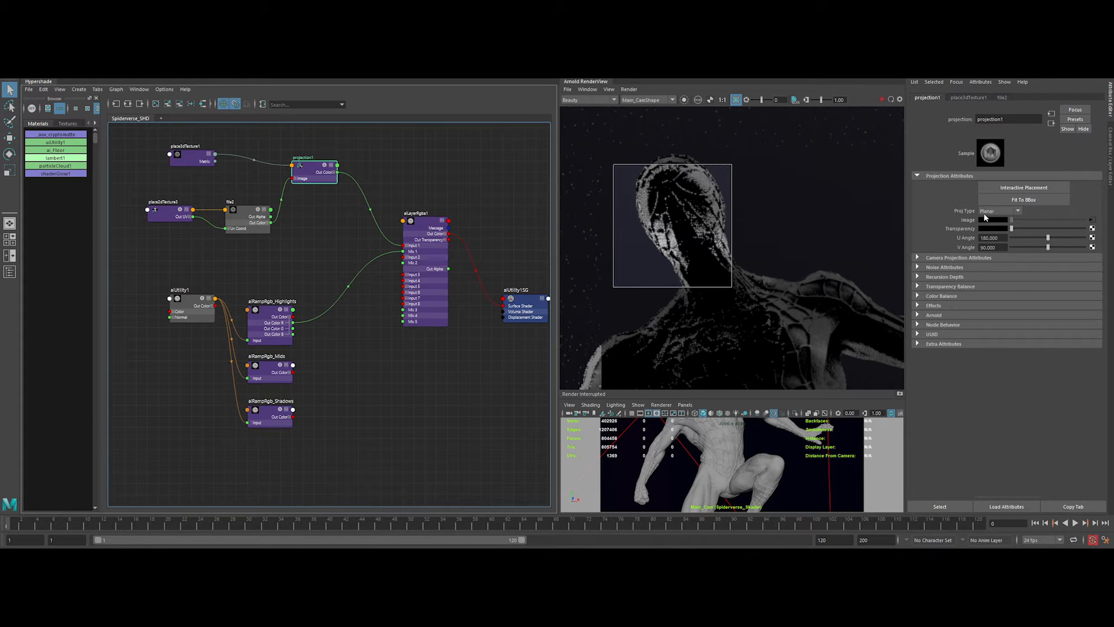
pyautogui.click(988, 213)
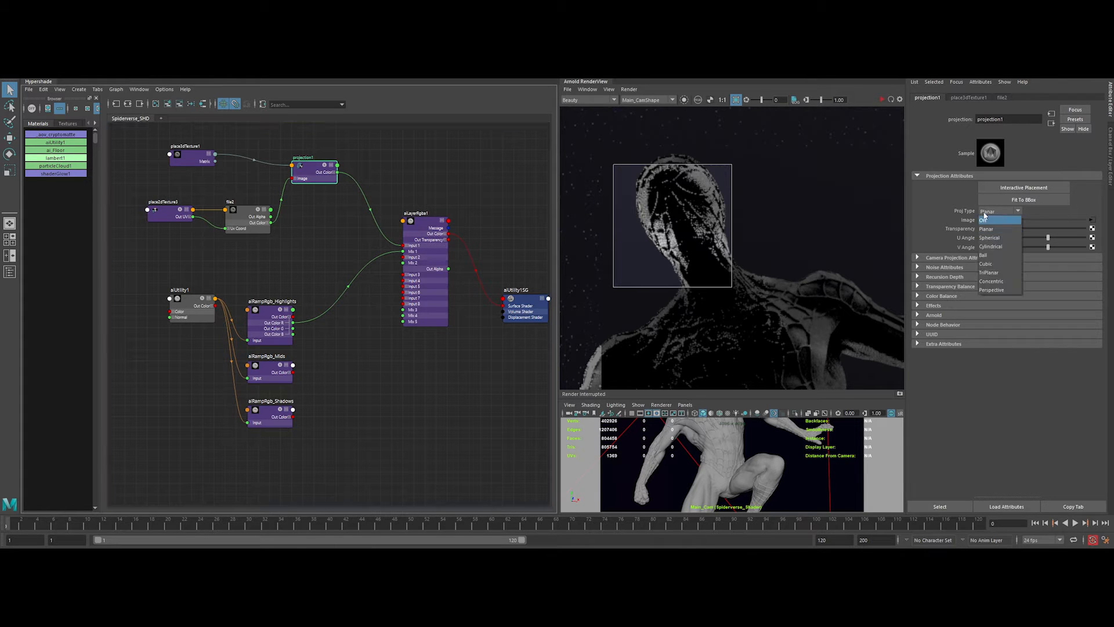
pyautogui.click(996, 291)
pyautogui.click(932, 259)
pyautogui.click(989, 269)
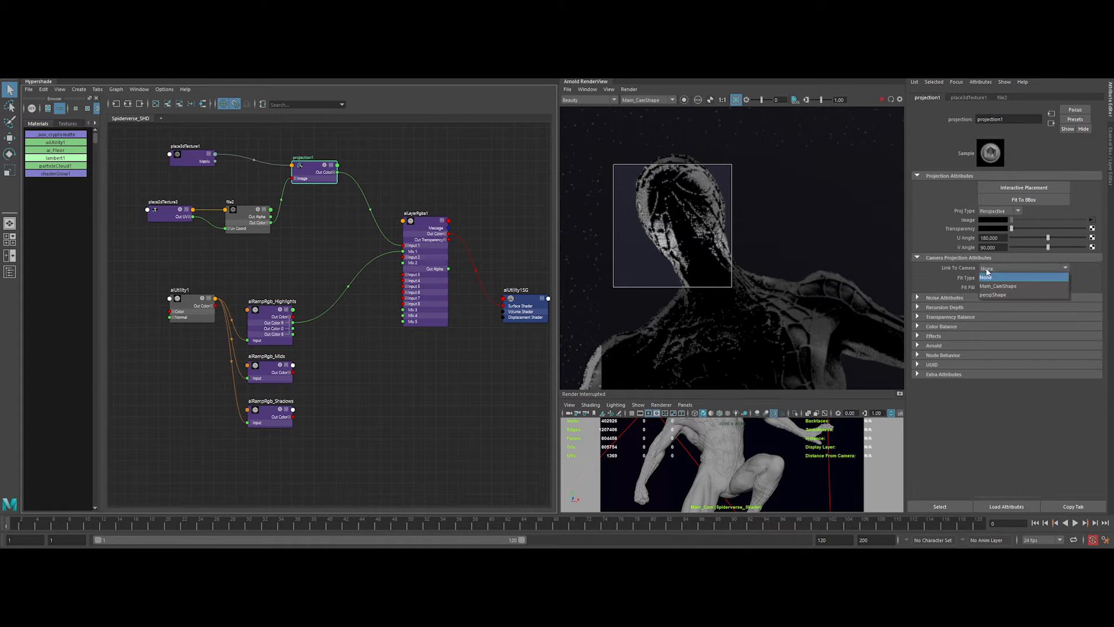
pyautogui.click(999, 286)
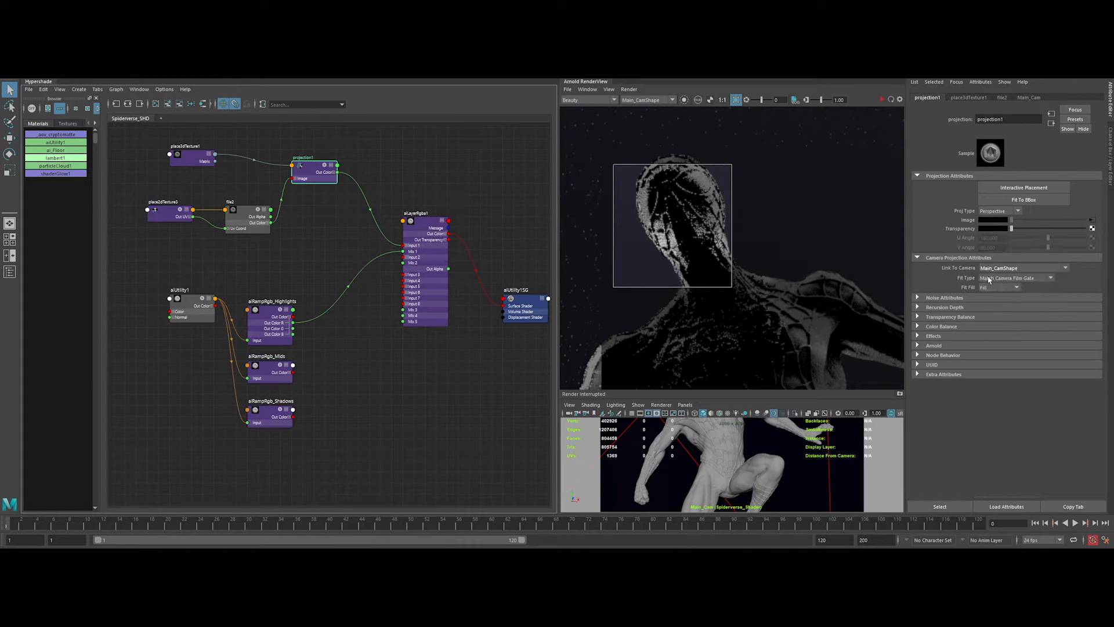
pyautogui.click(881, 100)
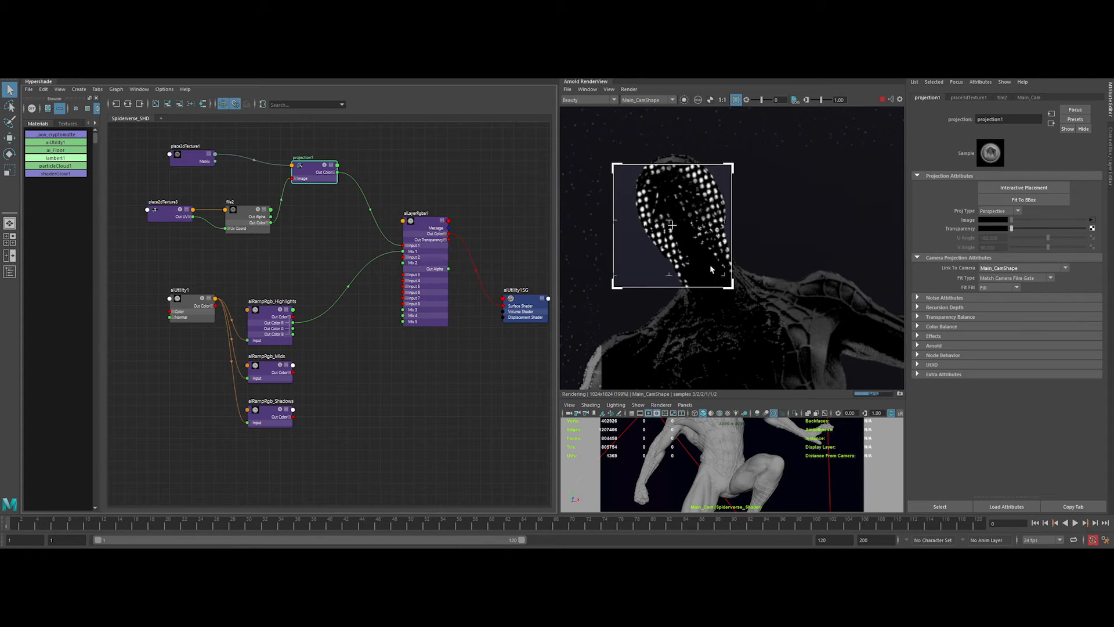
pyautogui.click(172, 218)
pyautogui.click(990, 252)
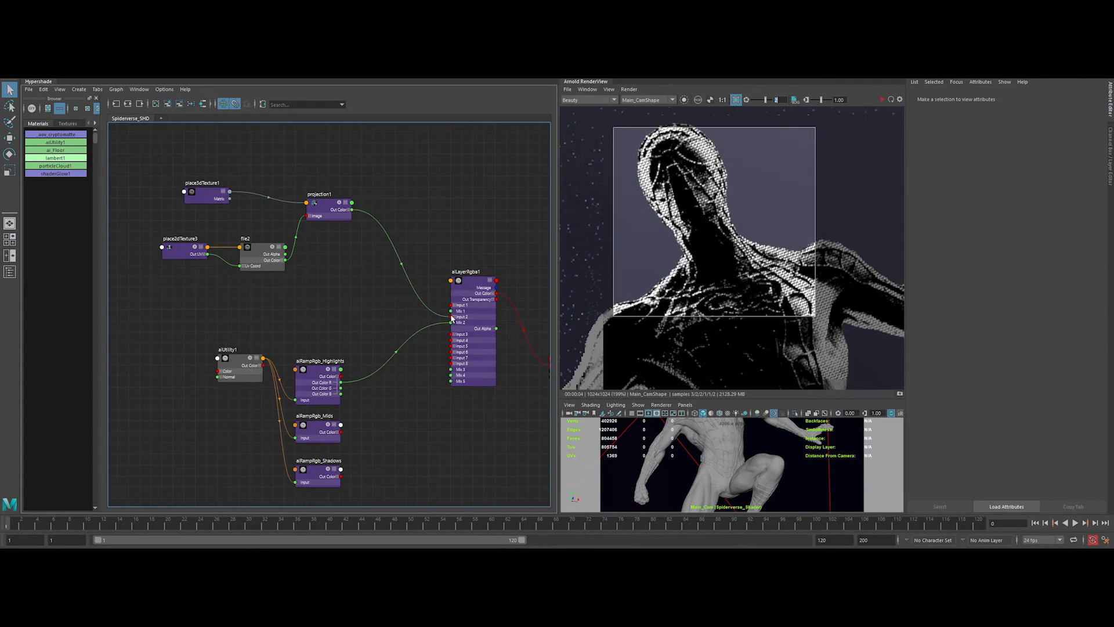
# Give aiLayerRgba1 a red base layer, and set the name and blend operation of Layer 2
pyautogui.click(987, 239)
pyautogui.moveTo(986, 239); pyautogui.dragTo(1087, 225)
pyautogui.click(987, 262)
pyautogui.write('H')
pyautogui.click(996, 282)
pyautogui.click(1002, 326)
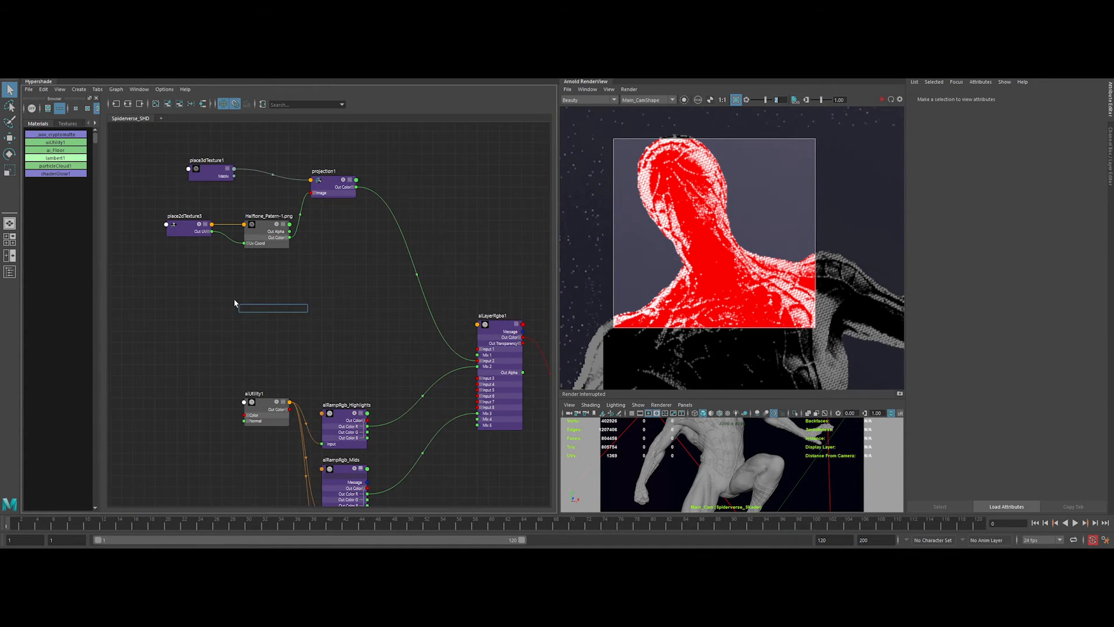
# Add a second projected file texture below the halftone texture and arrange its nodes
pyautogui.moveTo(427, 312); pyautogui.dragTo(215, 358)
pyautogui.keyDown('shift'); pyautogui.moveTo(325, 371); pyautogui.dragTo(281, 326); pyautogui.keyUp('shift')
pyautogui.moveTo(237, 261); pyautogui.dragTo(360, 291)
pyautogui.click(400, 337)
pyautogui.keyDown('alt'); pyautogui.moveTo(400, 336); pyautogui.dragTo(406, 337, button='middle'); pyautogui.keyUp('alt')
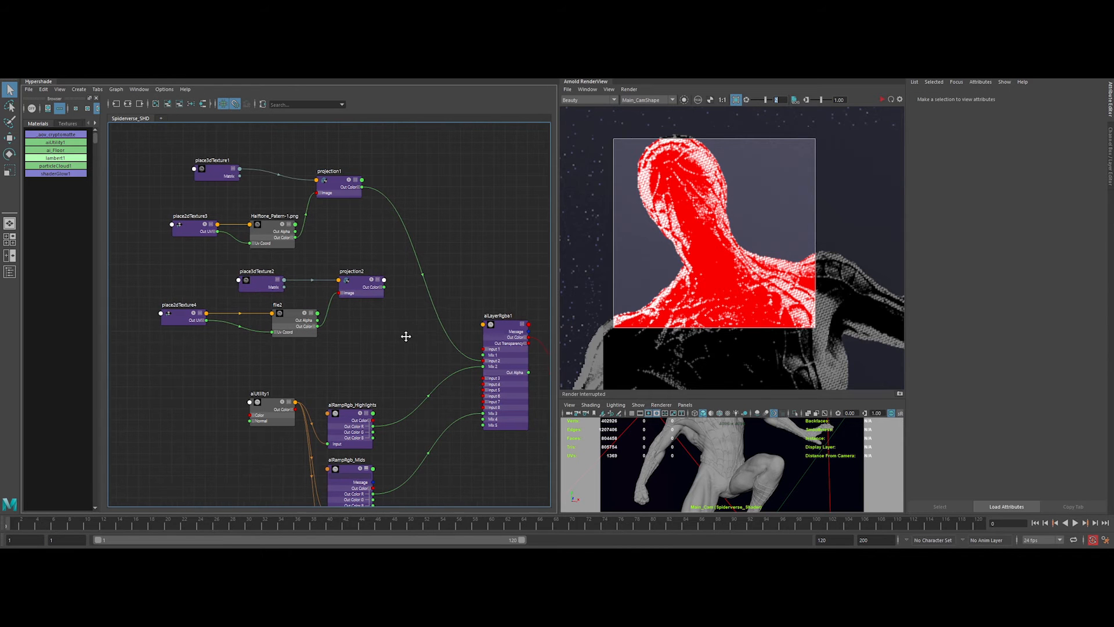
# Load Lines_Patern.png into the second projection's file node and change its colour space
pyautogui.click(294, 324)
pyautogui.click(1094, 216)
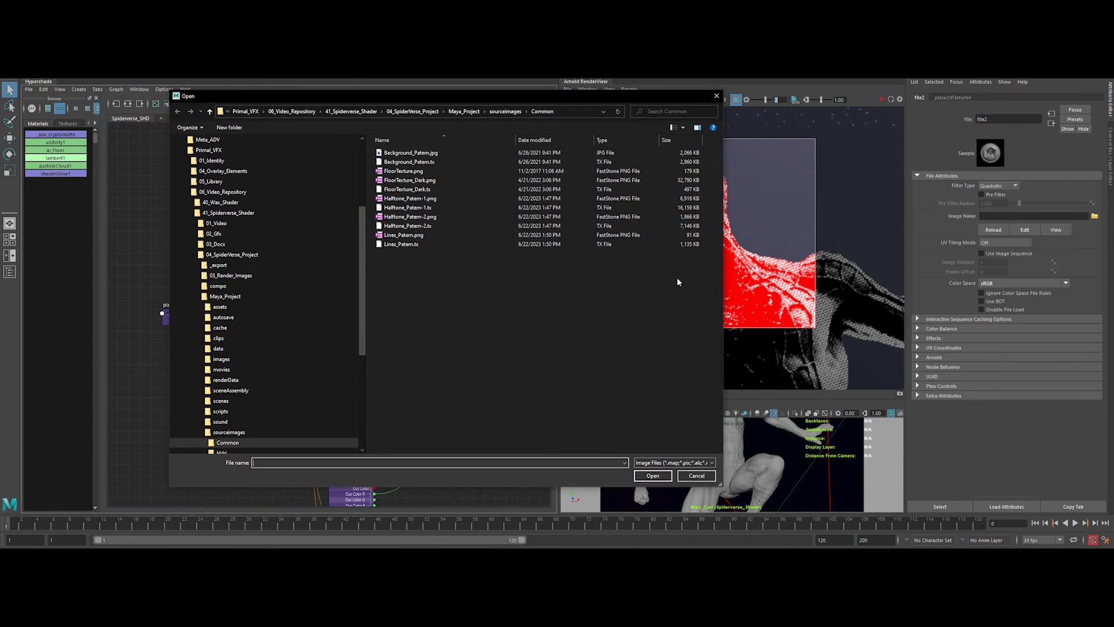
pyautogui.click(405, 237)
pyautogui.press('space')
pyautogui.press('space')
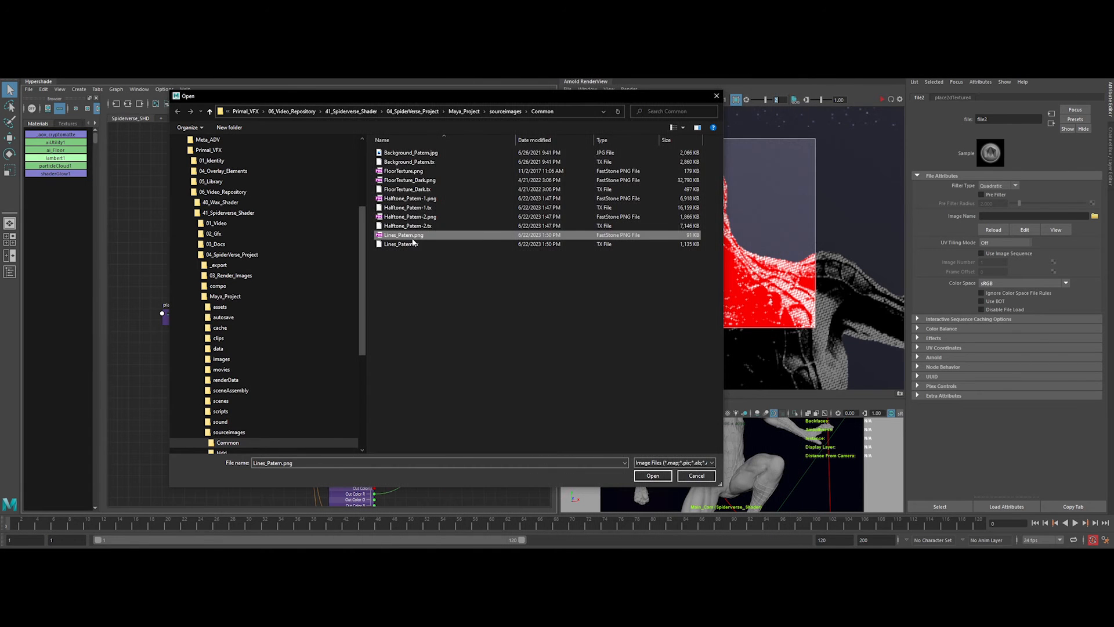
pyautogui.doubleClick(409, 238)
pyautogui.click(1002, 284)
pyautogui.click(998, 314)
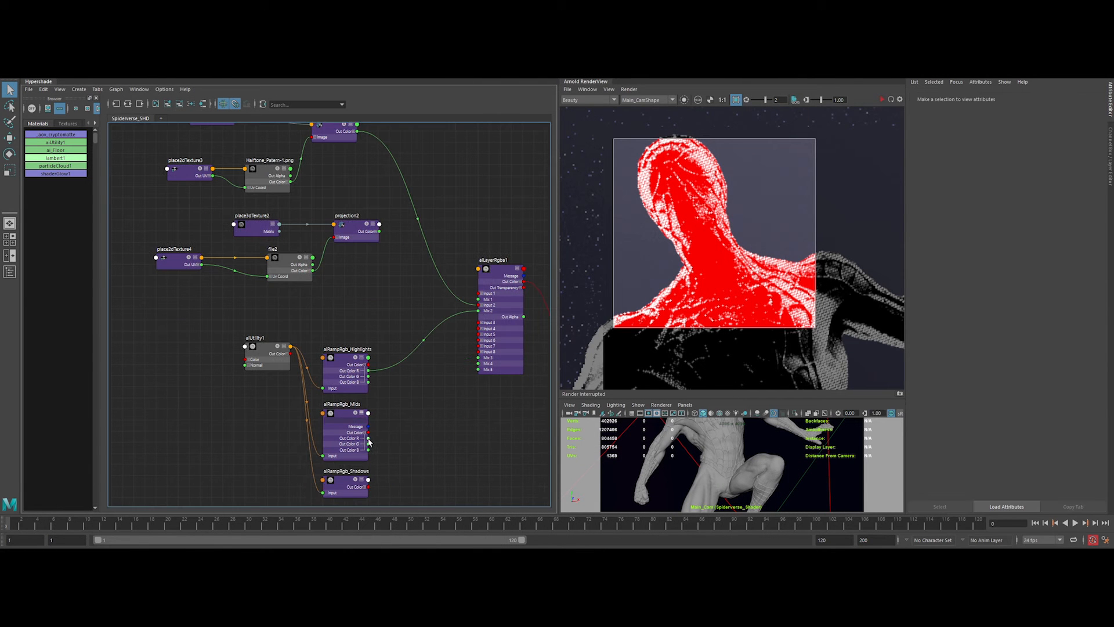
# Connect projection2 and the mids ramp's Out Color R to Input 2 and Mix 2 of aiLayerRgba1, and render a torso region
pyautogui.moveTo(477, 319); pyautogui.dragTo(479, 305)
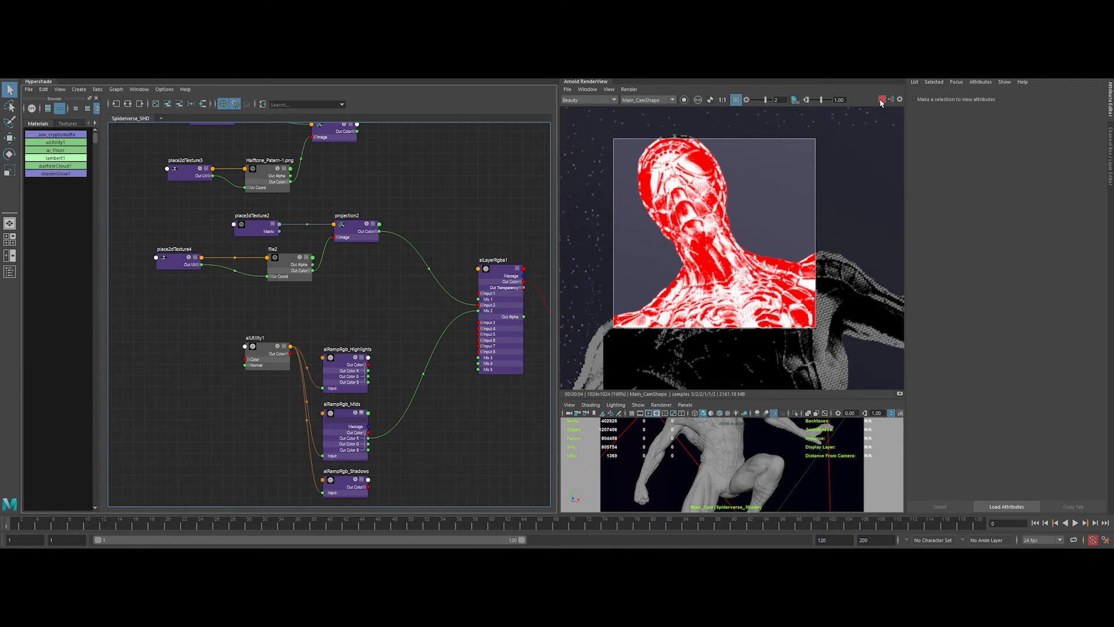
pyautogui.moveTo(820, 384); pyautogui.dragTo(771, 221, button='middle')
pyautogui.moveTo(713, 191); pyautogui.dragTo(843, 306)
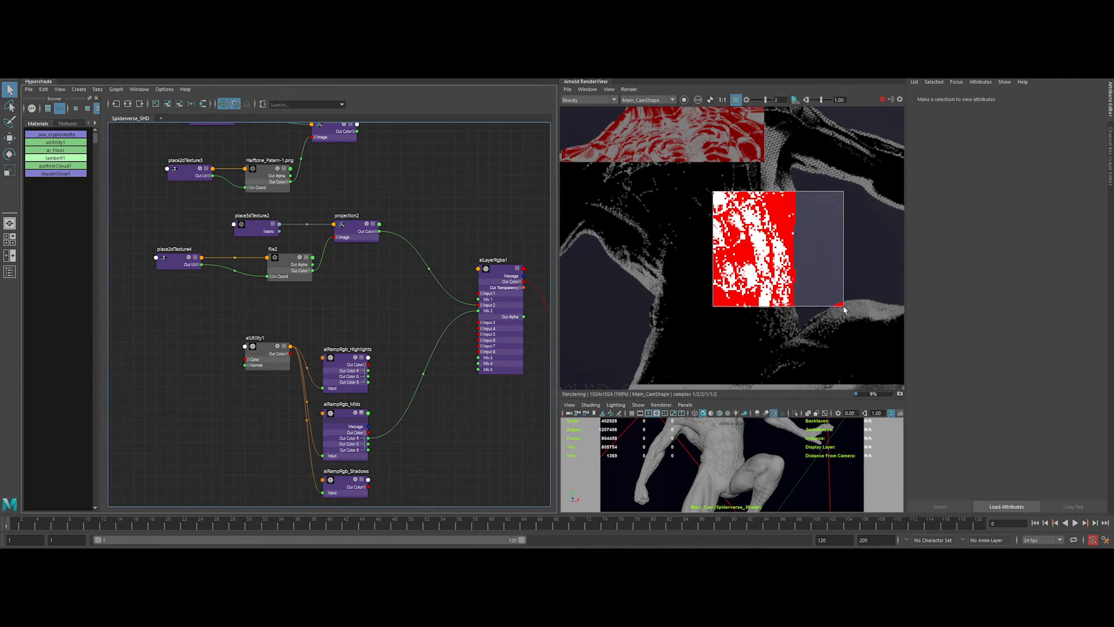
pyautogui.scroll(3, 743, 271)
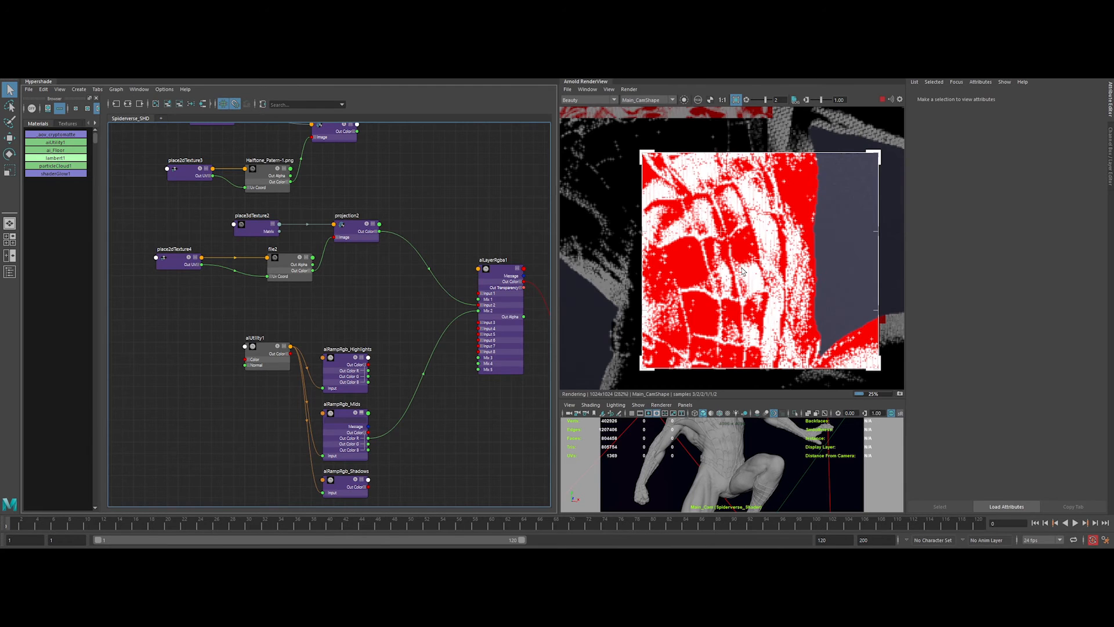
pyautogui.scroll(-3, 743, 271)
# Set projection2 to a Perspective projection linked to the Main_CamShape camera
pyautogui.click(346, 229)
pyautogui.click(987, 212)
pyautogui.click(999, 290)
pyautogui.click(1007, 268)
pyautogui.click(1005, 286)
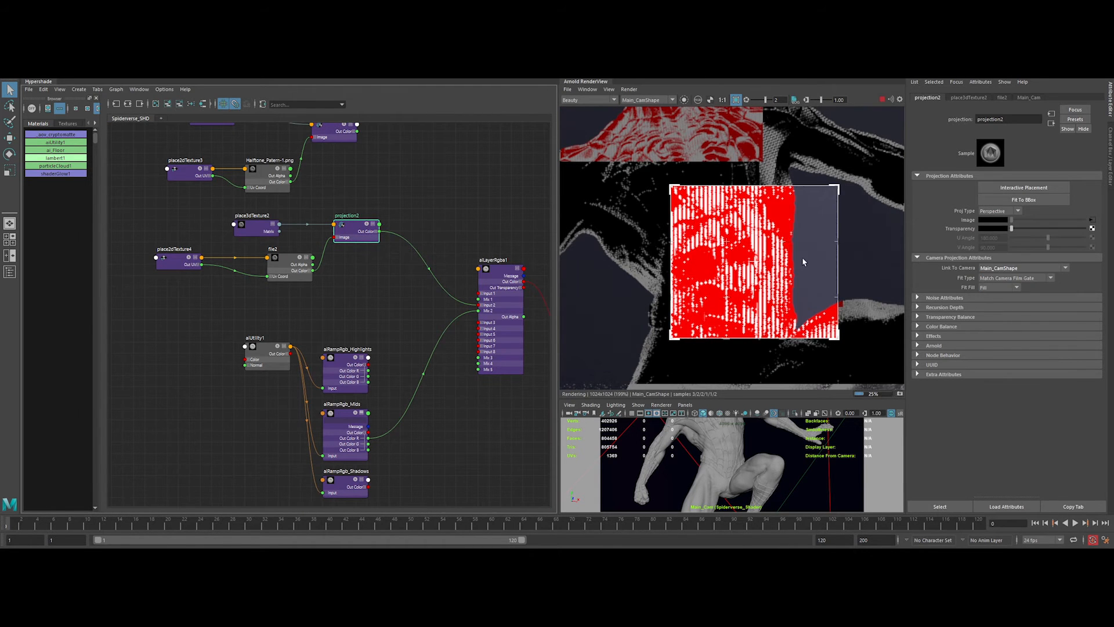
# Set the line pattern placement's Rotate UV to 45 and its first Repeat UV value to 2
pyautogui.click(180, 261)
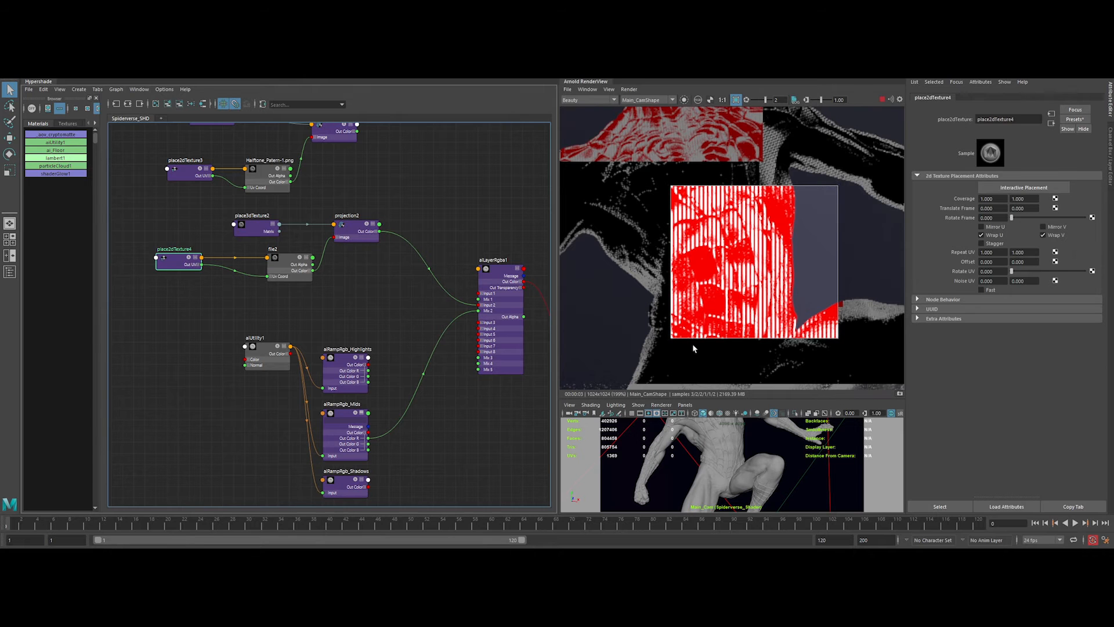
pyautogui.doubleClick(994, 271)
pyautogui.write('45')
pyautogui.press('Return')
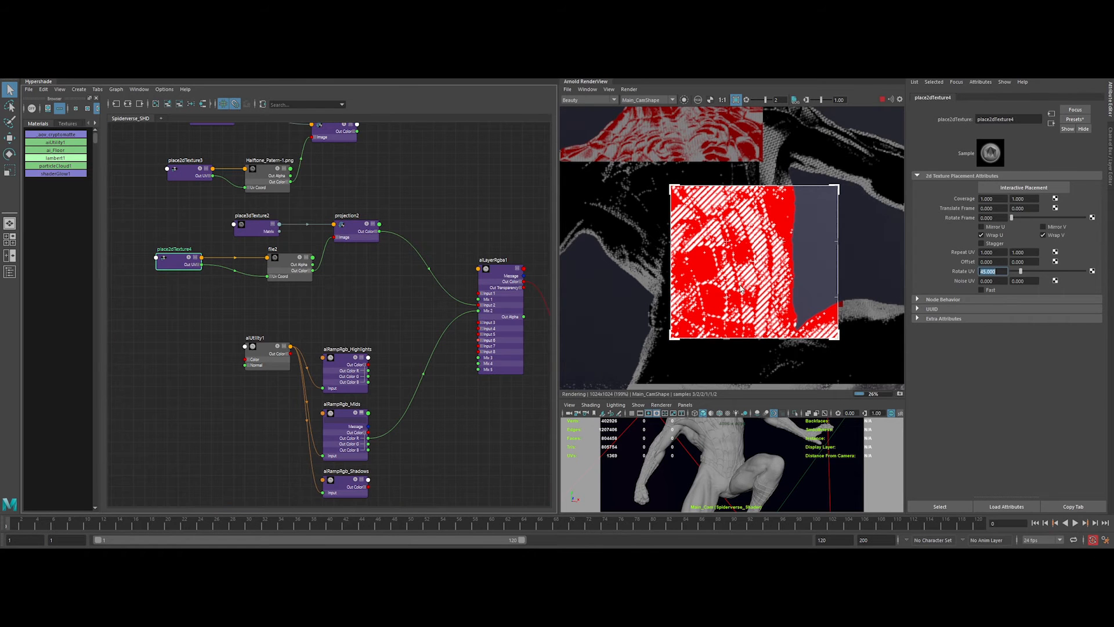
pyautogui.doubleClick(991, 252)
pyautogui.write('2')
pyautogui.press('Return')
pyautogui.keyDown('alt'); pyautogui.moveTo(380, 286); pyautogui.dragTo(366, 307, button='middle'); pyautogui.keyUp('alt')
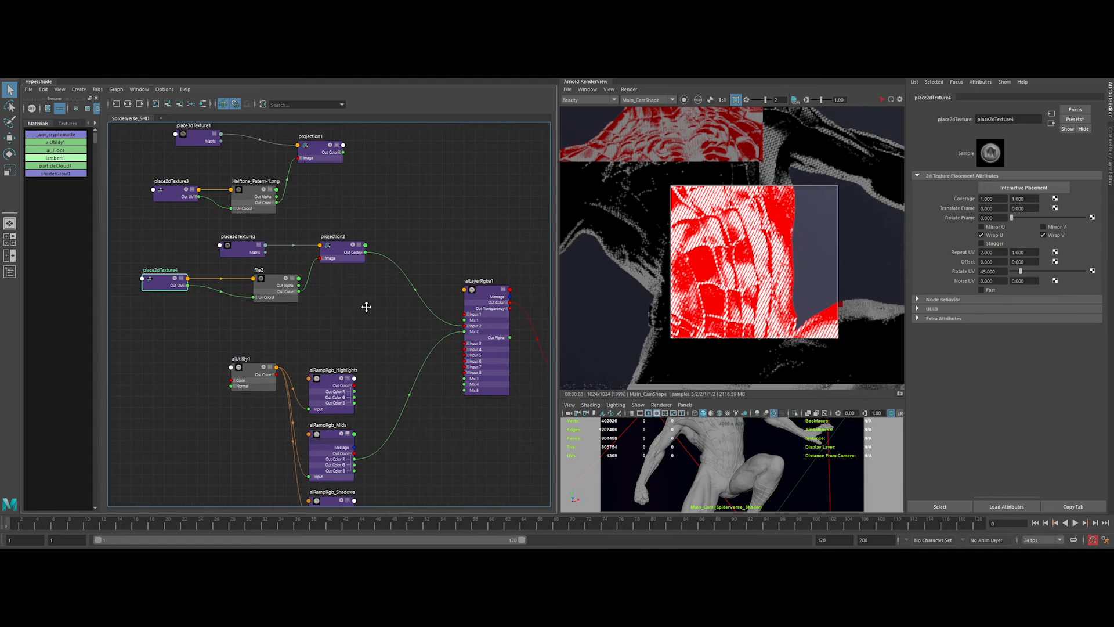
# Connect projection1 to Input 2 and the highlights ramp's Out Color R to Mix 2 of aiLayerRgba1
pyautogui.click(444, 367)
pyautogui.moveTo(349, 152); pyautogui.dragTo(471, 326)
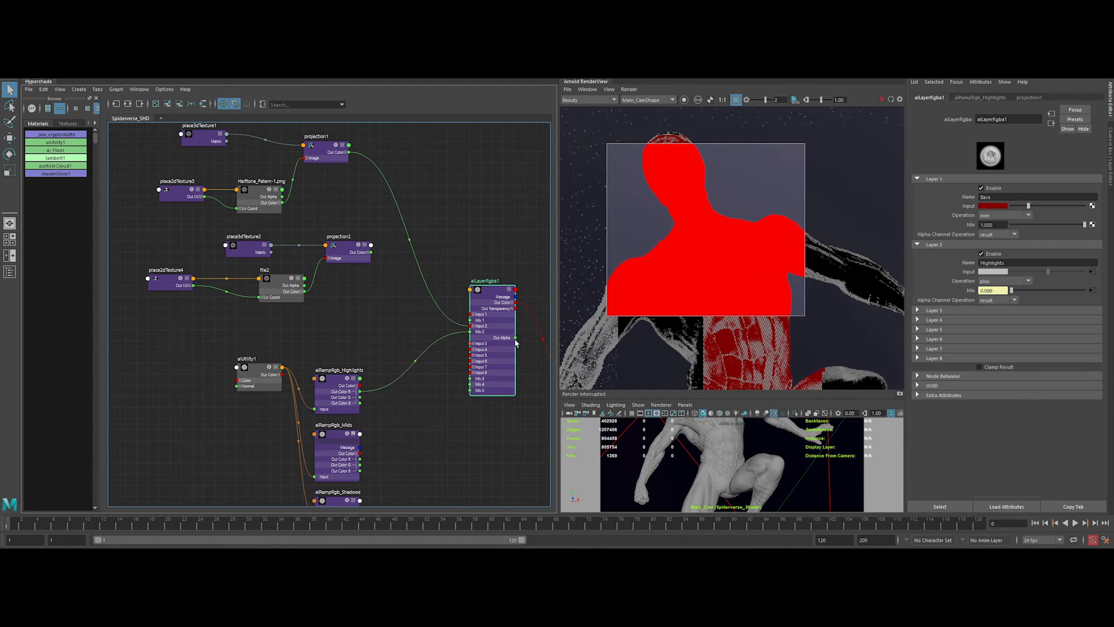
# Name Layer 3 of aiLayerRgba1 Mids and create a reverse node in the shader graph
pyautogui.click(934, 310)
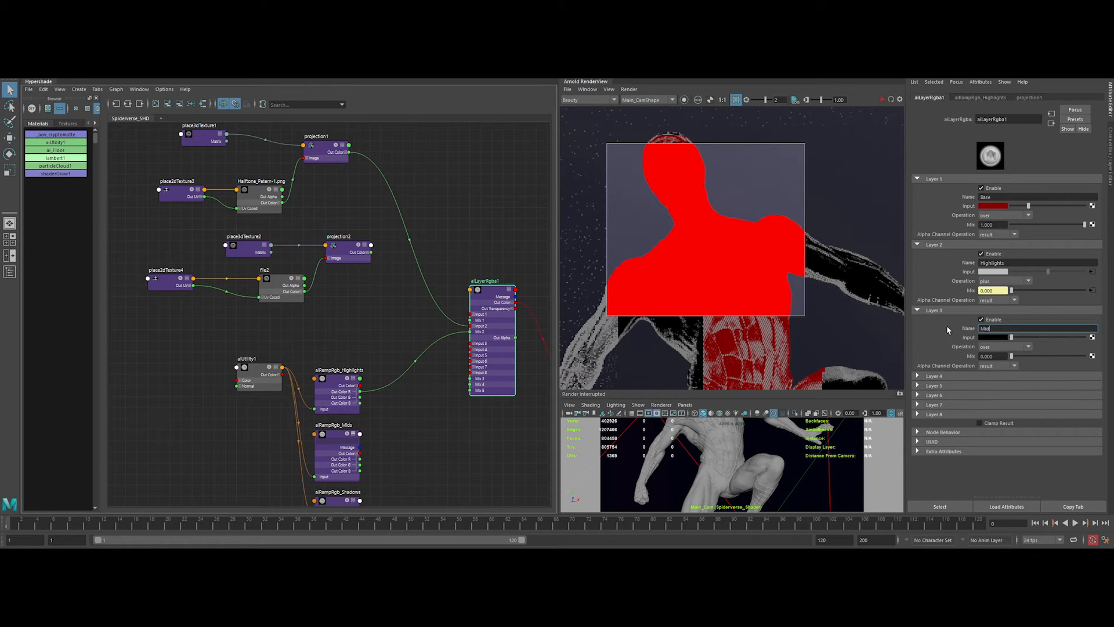
pyautogui.click(377, 298)
pyautogui.press('Tab')
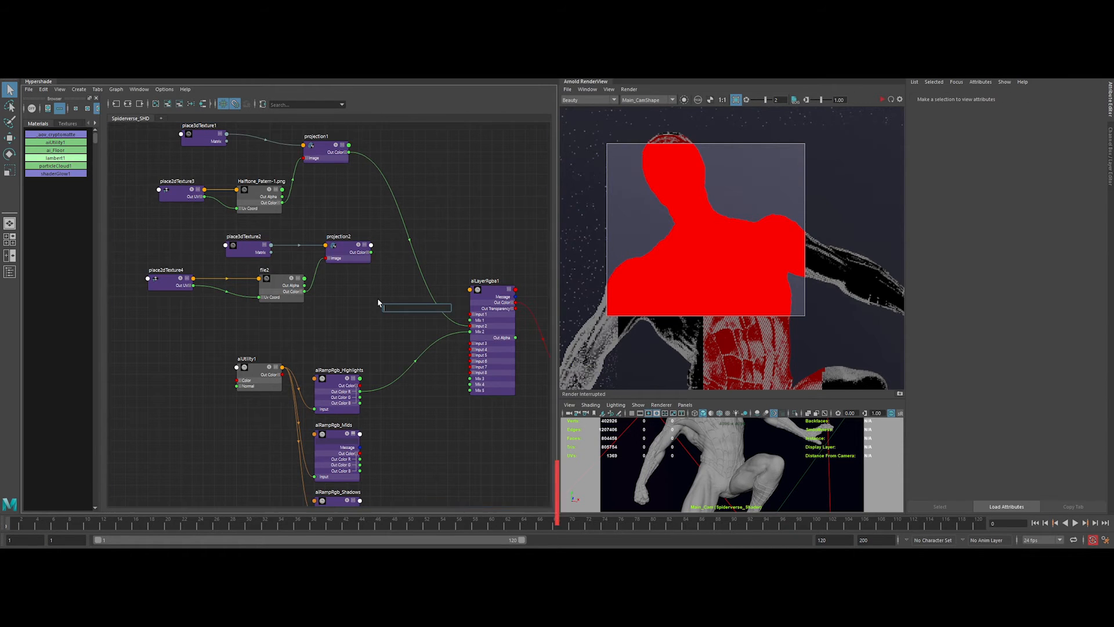
pyautogui.write('rev')
pyautogui.press('Return')
# Route projection1 through the reverse node into Input 3, and connect the mids ramp's Out Color R to Mix 3
pyautogui.moveTo(349, 152); pyautogui.dragTo(372, 314)
pyautogui.moveTo(390, 305); pyautogui.dragTo(368, 304)
pyautogui.moveTo(393, 308); pyautogui.dragTo(470, 343)
pyautogui.moveTo(360, 459); pyautogui.dragTo(469, 378)
pyautogui.scroll(2, 776, 244)
pyautogui.moveTo(773, 272); pyautogui.dragTo(790, 216, button='middle')
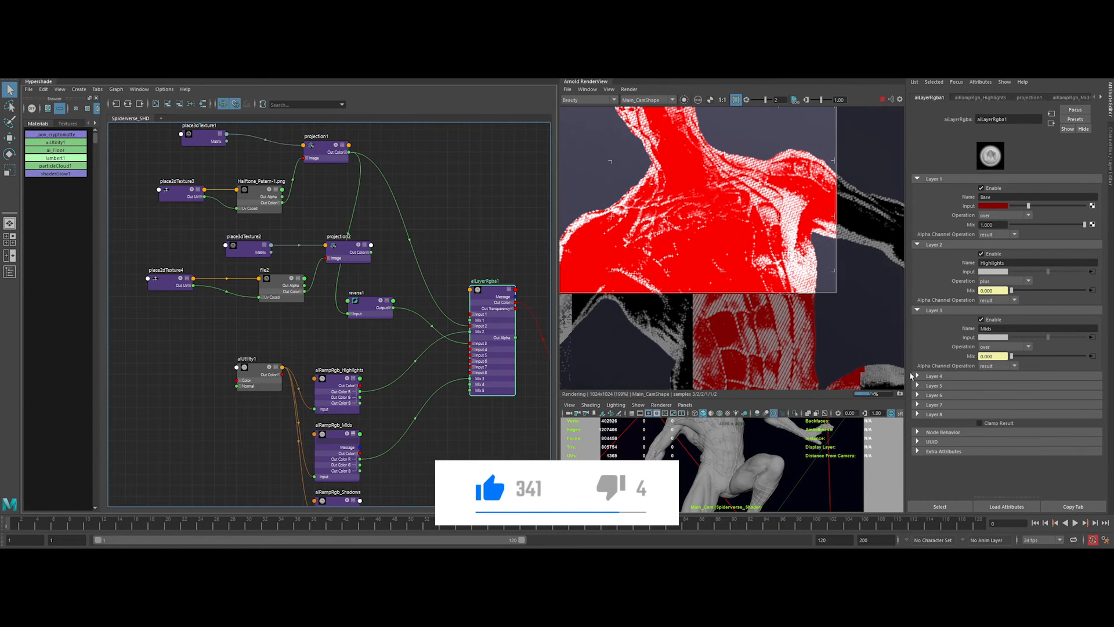
# Set the Mids layer's operation to multiply
pyautogui.click(1001, 346)
pyautogui.scroll(-2, 997, 374)
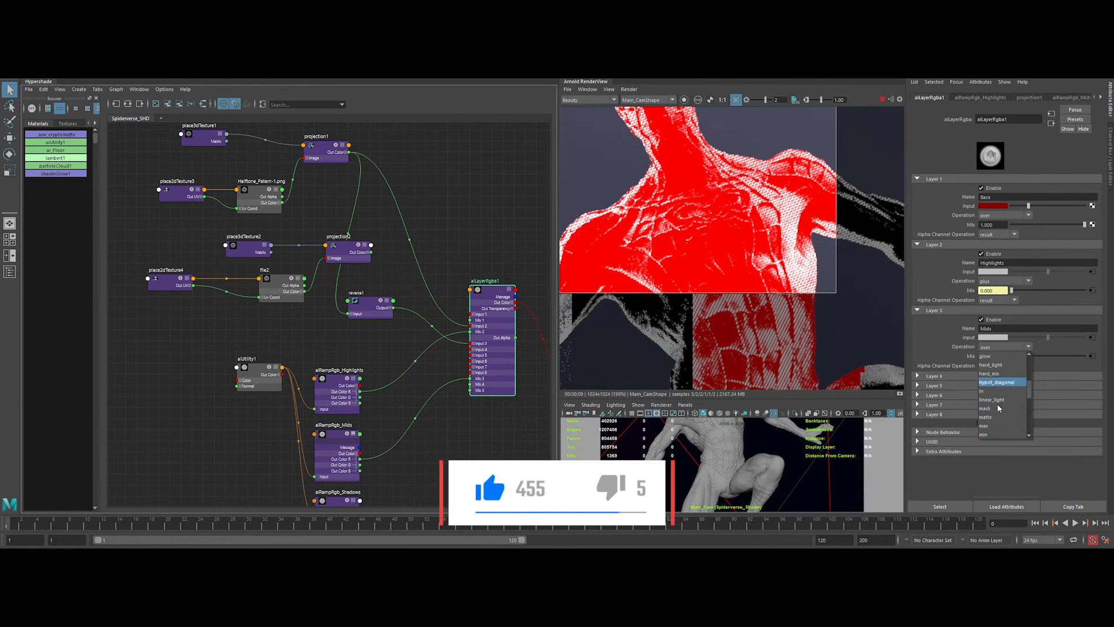
pyautogui.click(996, 425)
pyautogui.scroll(1, 729, 266)
pyautogui.moveTo(608, 286); pyautogui.dragTo(649, 273, button='middle')
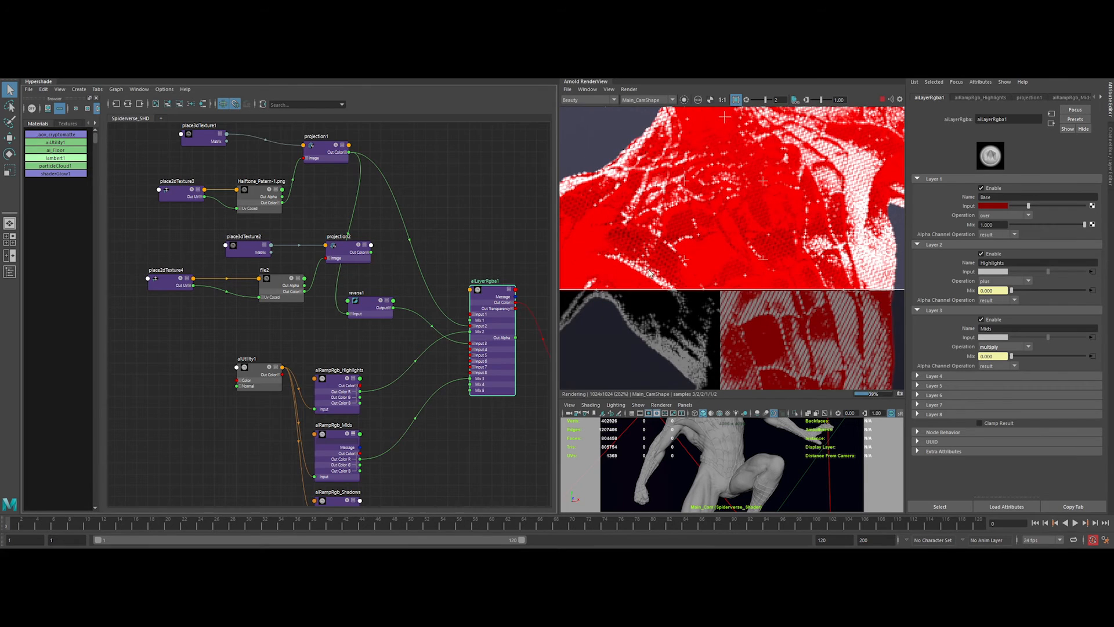
# Name Layer 4 Shadows, then connect projection2 to Input 4 and the shadows ramp's Out Color R to Mix 4
pyautogui.click(925, 376)
pyautogui.doubleClick(993, 394)
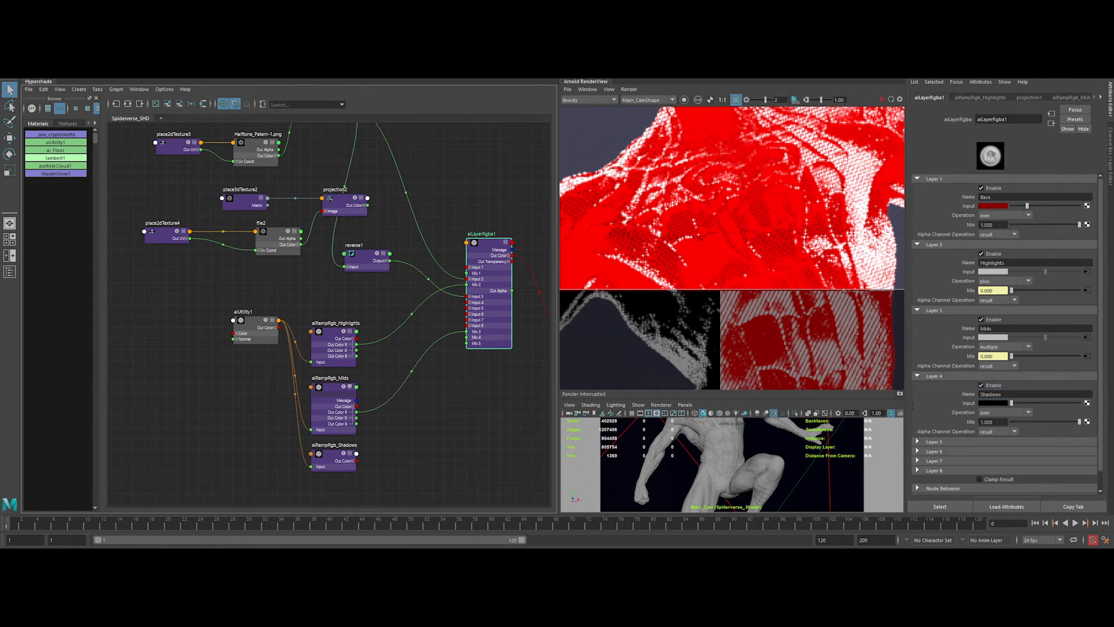
pyautogui.click(353, 462)
pyautogui.click(353, 462)
pyautogui.moveTo(432, 418); pyautogui.dragTo(466, 344)
pyautogui.click(496, 341)
pyautogui.keyDown('alt'); pyautogui.moveTo(368, 208); pyautogui.dragTo(366, 232, button='middle'); pyautogui.keyUp('alt')
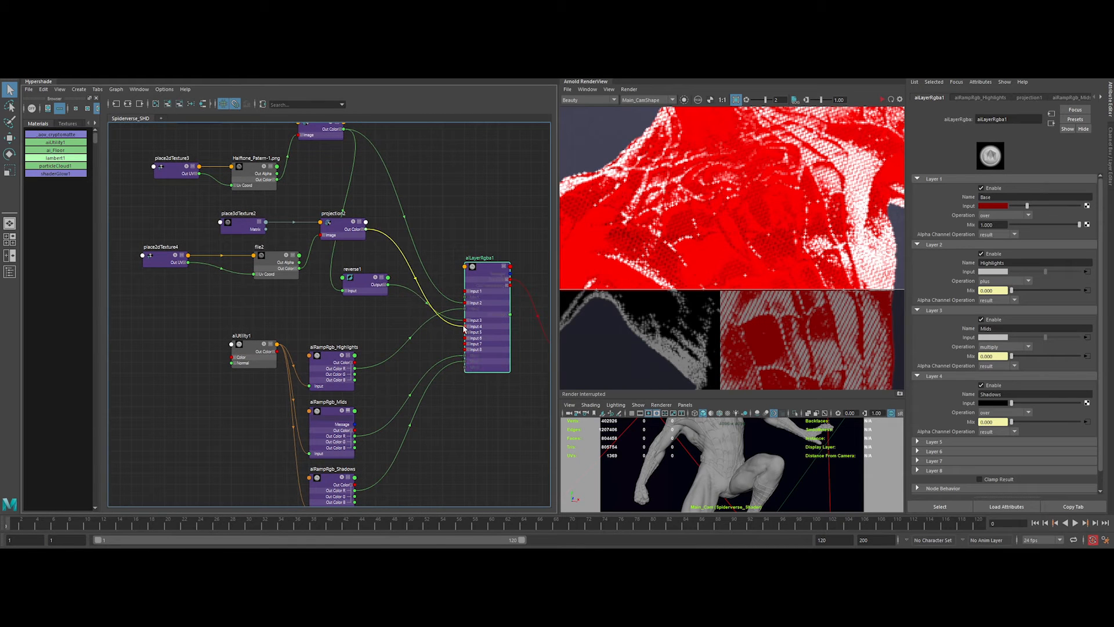
# Set the Shadows layer's operation to multiply
pyautogui.click(1014, 414)
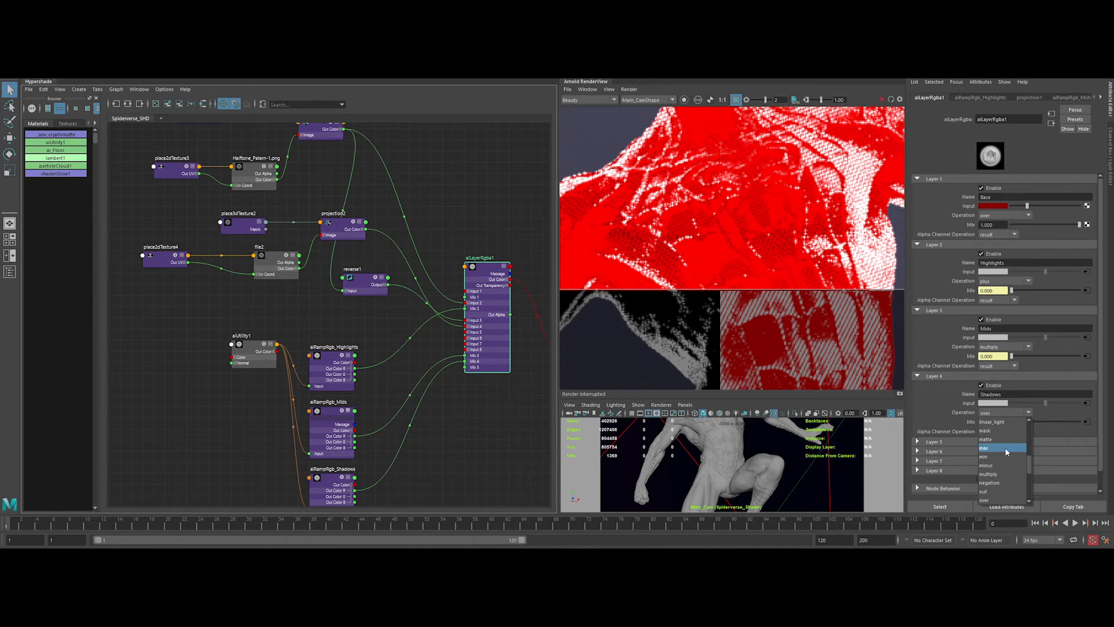
pyautogui.click(1004, 475)
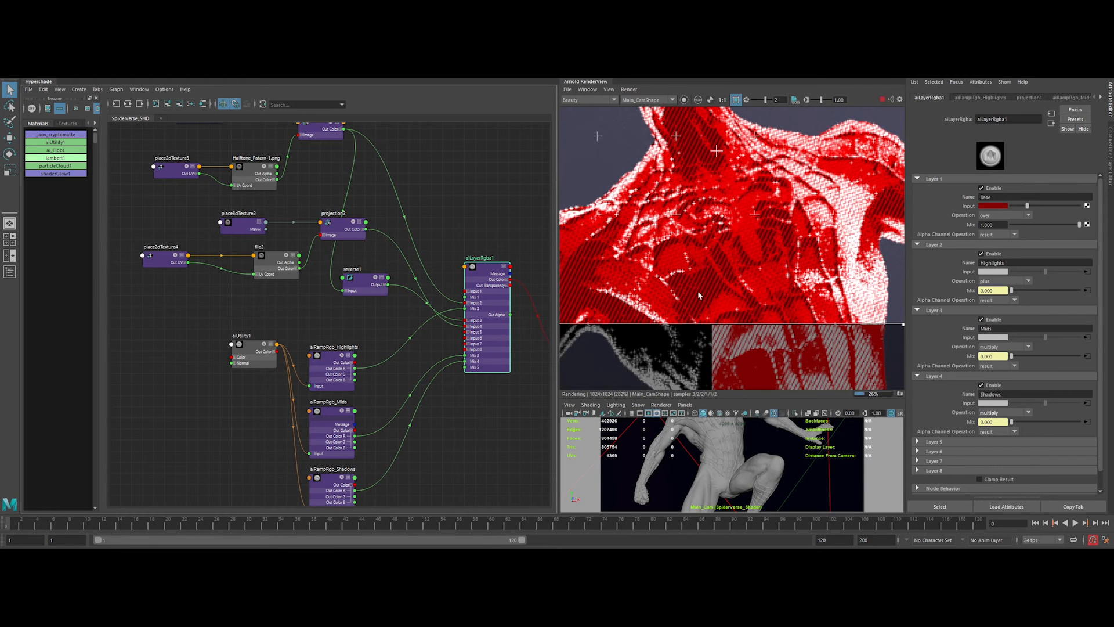
pyautogui.scroll(-3, 722, 246)
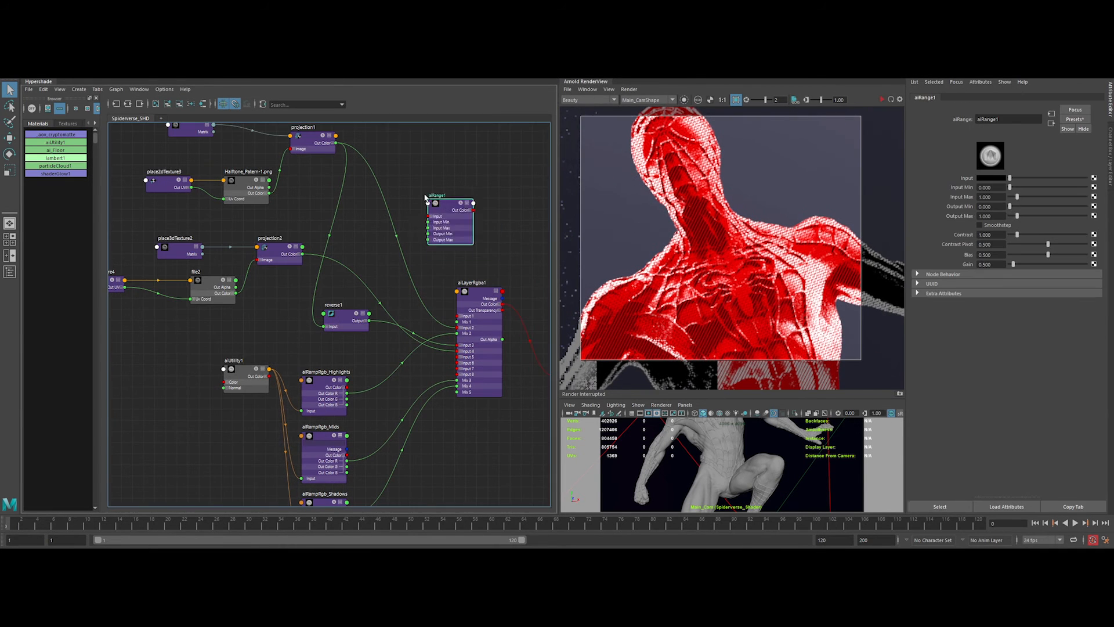
# Duplicate the aiRange node twice and insert the highlights range between projection1 and Input 2 of aiLayerRgba1
pyautogui.hotkey('ctrl', 'd')
pyautogui.hotkey('ctrl', 'd')
pyautogui.moveTo(420, 168); pyautogui.dragTo(388, 146)
pyautogui.moveTo(336, 143); pyautogui.dragTo(366, 160)
pyautogui.moveTo(411, 154); pyautogui.dragTo(457, 328)
# Insert aiRange_Mids between reverse1 and Input 3, and aiRange_Shadows between projection2 and Input 4
pyautogui.moveTo(441, 223); pyautogui.dragTo(395, 246)
pyautogui.moveTo(369, 320); pyautogui.dragTo(457, 345)
pyautogui.doubleClick(398, 239)
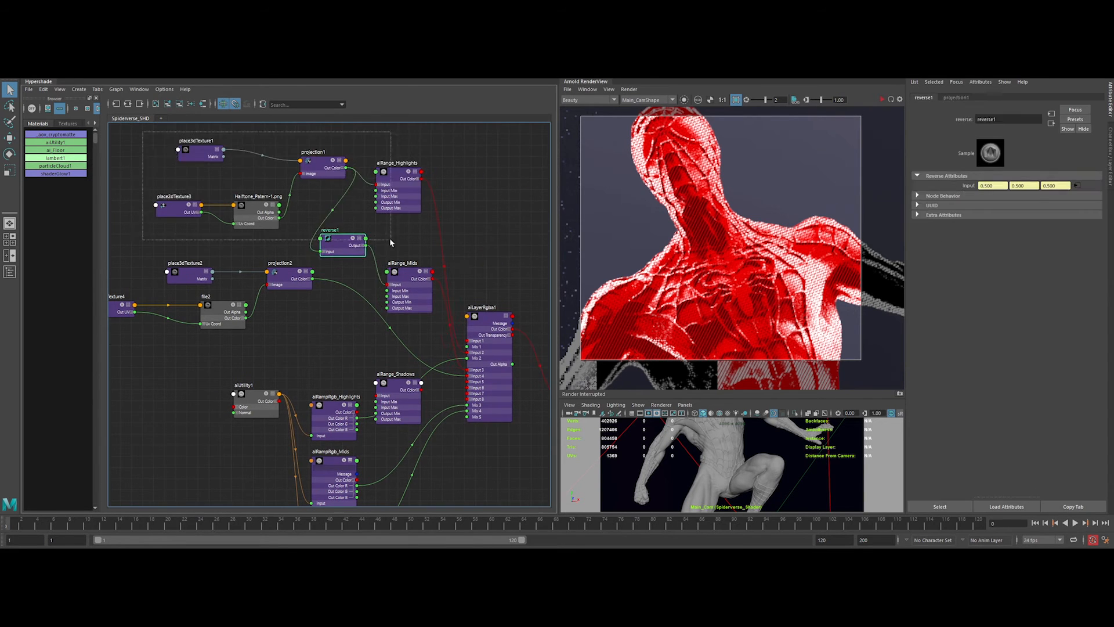
pyautogui.click(390, 326)
pyautogui.moveTo(388, 323); pyautogui.dragTo(467, 376)
# Set aiRange_Highlights' Output Max to 1 and render a region over the head
pyautogui.click(358, 173)
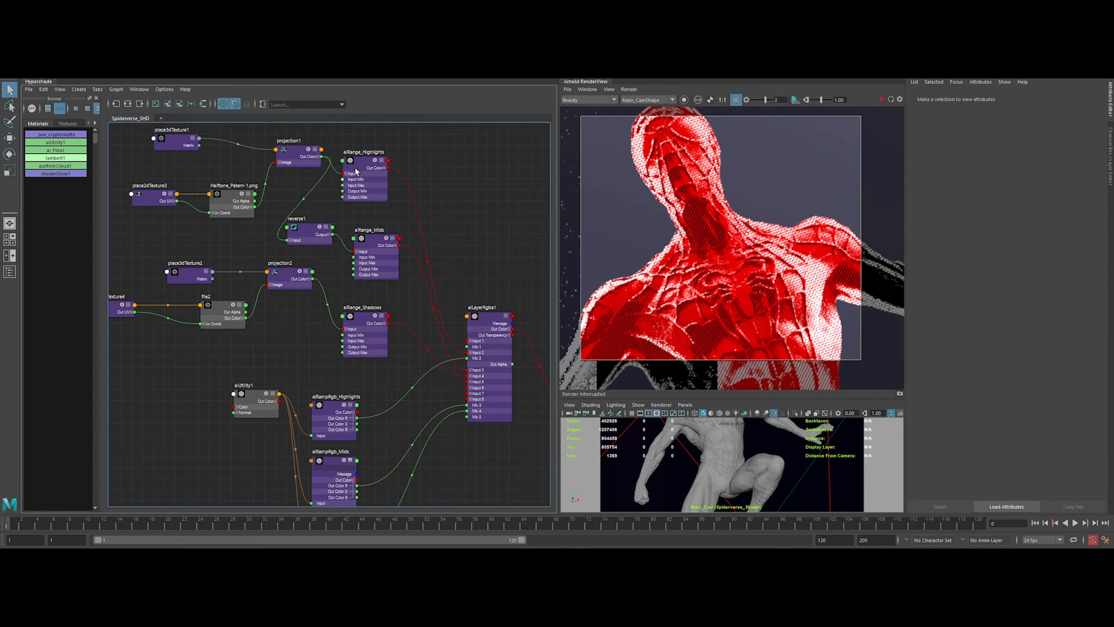
pyautogui.moveTo(768, 186); pyautogui.dragTo(764, 212, button='middle')
pyautogui.moveTo(1018, 216); pyautogui.dragTo(1010, 216)
pyautogui.doubleClick(988, 216)
pyautogui.write('1')
pyautogui.press('Return')
pyautogui.moveTo(610, 155); pyautogui.dragTo(708, 246)
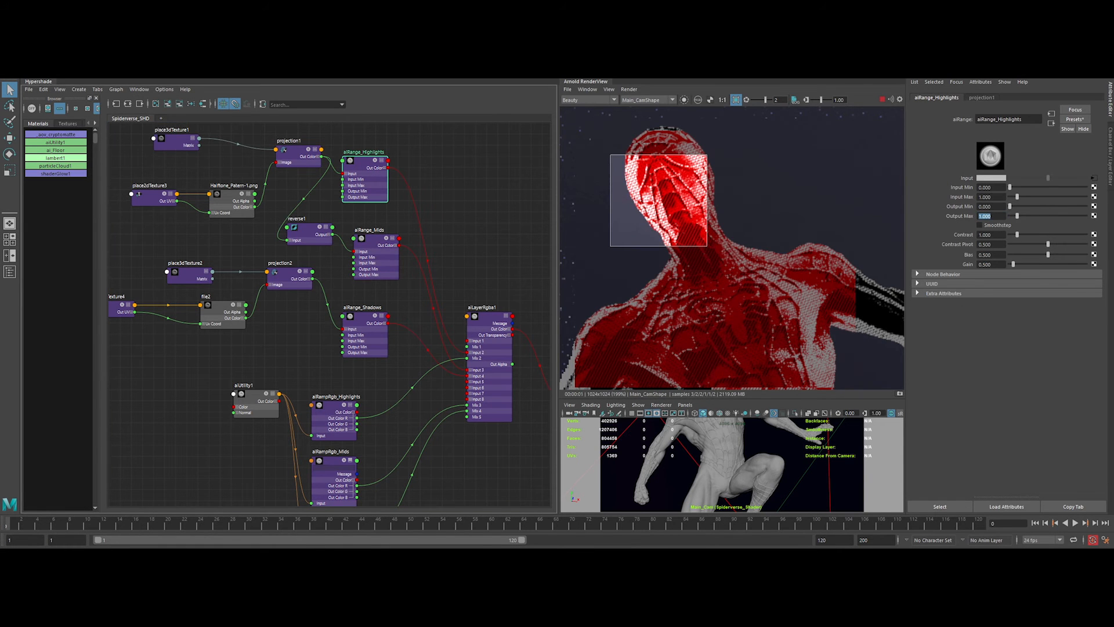
# Try an Output Min of 0.75 on aiRange_Mids
pyautogui.click(376, 246)
pyautogui.moveTo(998, 206); pyautogui.dragTo(960, 206)
pyautogui.write('.75')
pyautogui.press('Return')
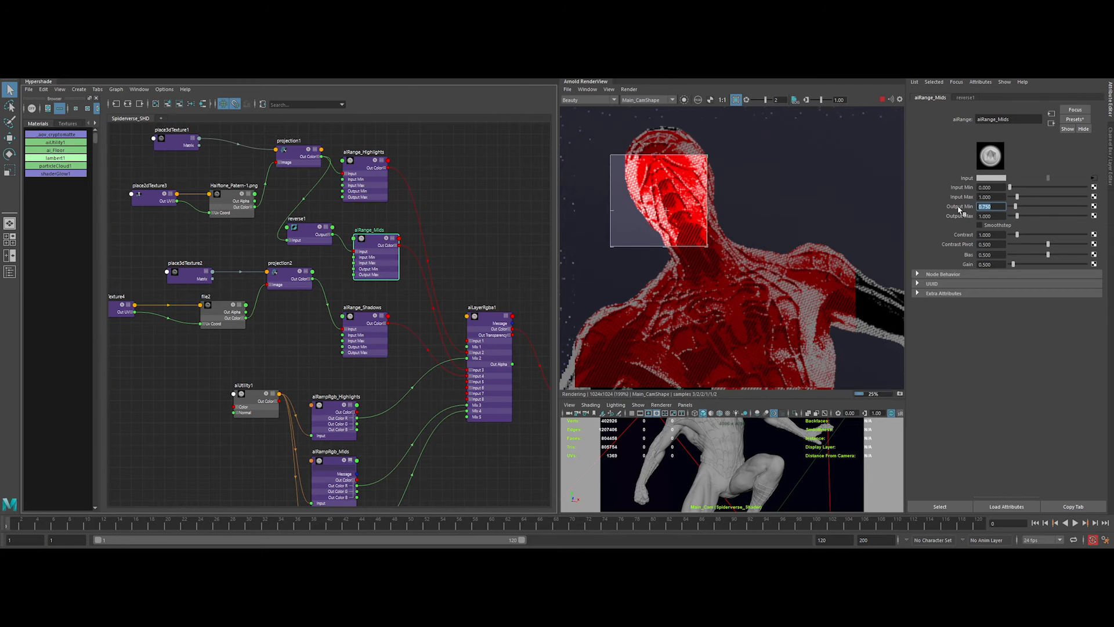
# Render a region over the chest and set aiRange_Mids' Output Min to 0.5
pyautogui.moveTo(697, 302); pyautogui.dragTo(686, 210, button='middle')
pyautogui.moveTo(600, 211); pyautogui.dragTo(750, 333)
pyautogui.scroll(2, 668, 308)
pyautogui.write('0')
pyautogui.press('Return')
pyautogui.press('Return')
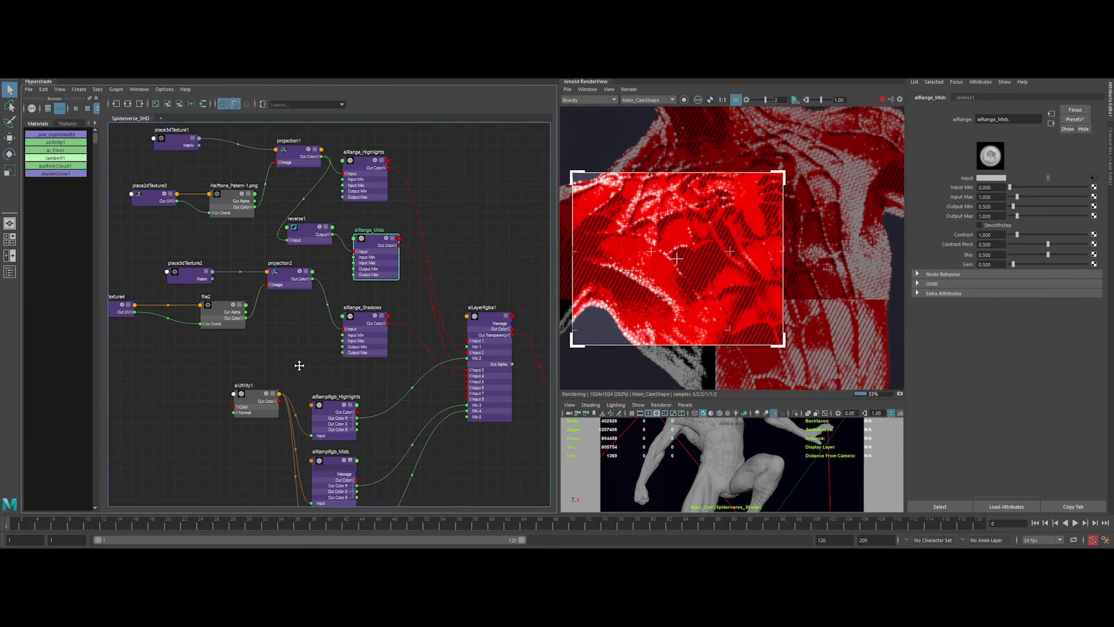
# Set aiRange_Shadows' Output Min to 0.5 and render a region over the side of the torso
pyautogui.keyDown('alt'); pyautogui.moveTo(298, 366); pyautogui.dragTo(293, 353, button='middle'); pyautogui.keyUp('alt')
pyautogui.click(360, 319)
pyautogui.moveTo(997, 206); pyautogui.dragTo(946, 236)
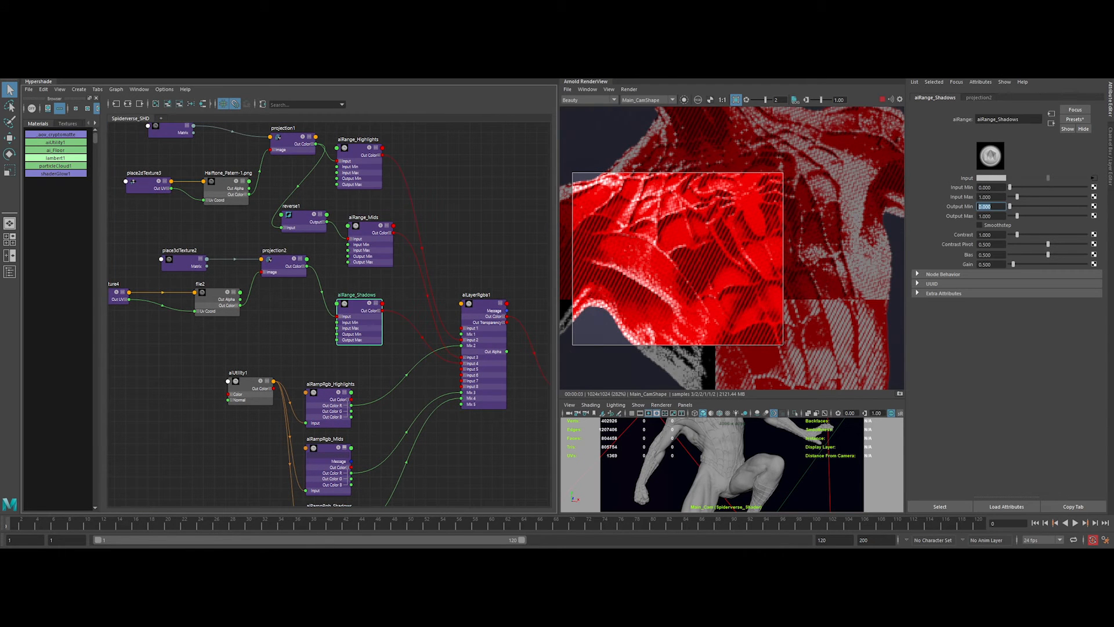
pyautogui.write('5')
pyautogui.press('Return')
pyautogui.write('1')
pyautogui.press('Return')
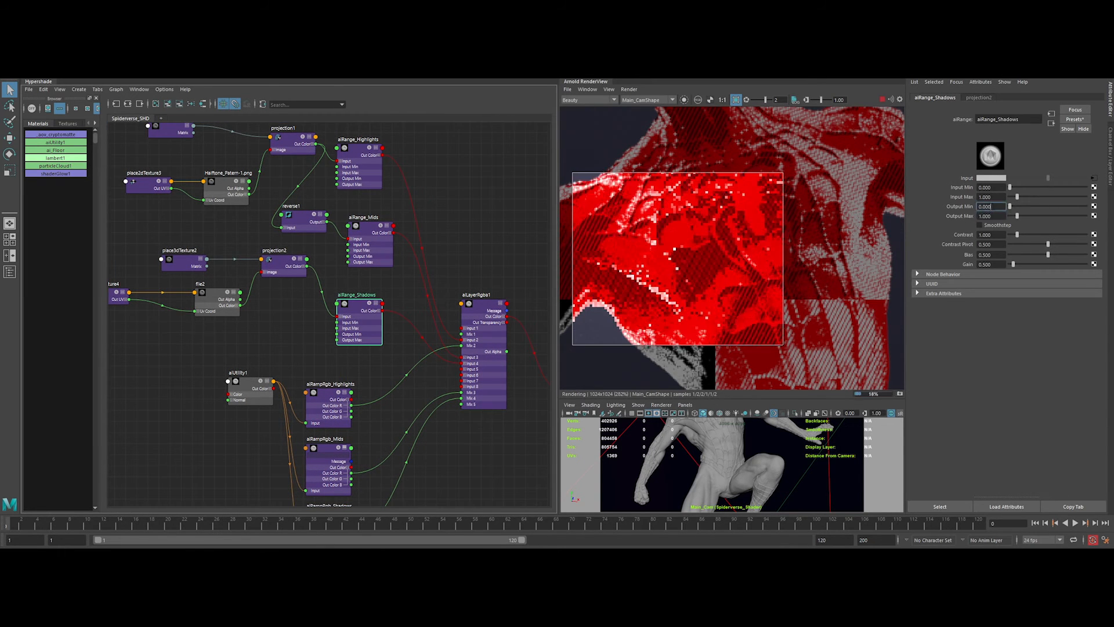
pyautogui.moveTo(997, 206); pyautogui.dragTo(963, 213)
pyautogui.write('.5')
pyautogui.press('Return')
pyautogui.scroll(-1, 638, 174)
pyautogui.moveTo(701, 169); pyautogui.dragTo(823, 326)
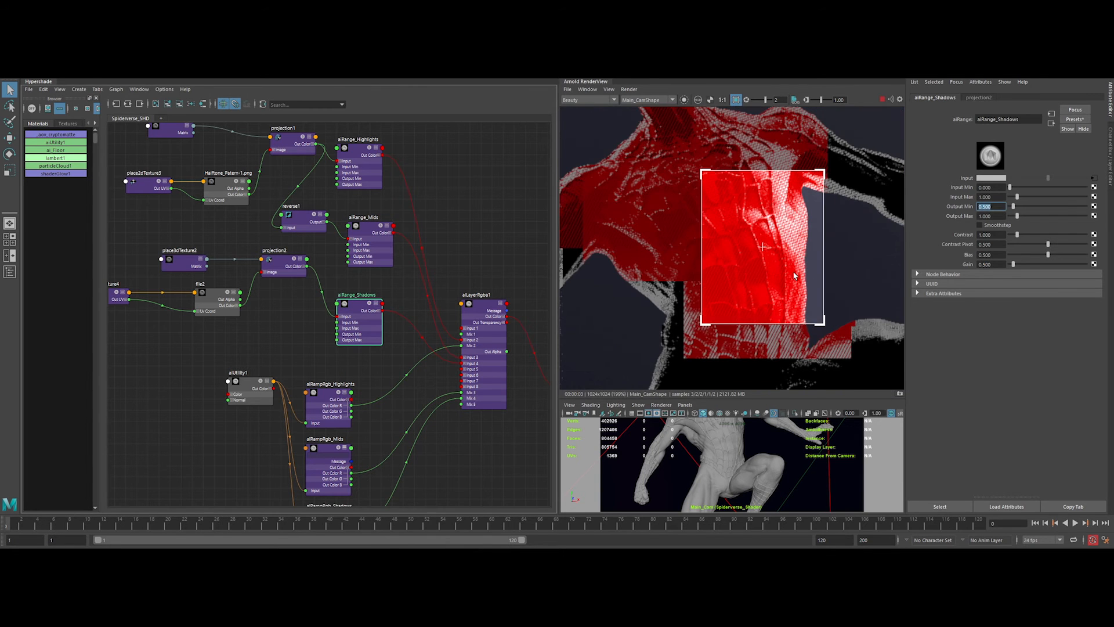
# Render a region over the head and upper body to review the midtone and shadow pattern strength
pyautogui.scroll(1, 736, 252)
pyautogui.click(369, 251)
pyautogui.scroll(-1, 717, 290)
pyautogui.moveTo(859, 125); pyautogui.dragTo(749, 270)
# Create an aiFacingRatio node in the empty area above the range nodes
pyautogui.click(481, 310)
pyautogui.keyDown('alt'); pyautogui.moveTo(481, 310); pyautogui.dragTo(463, 398, button='middle'); pyautogui.keyUp('alt')
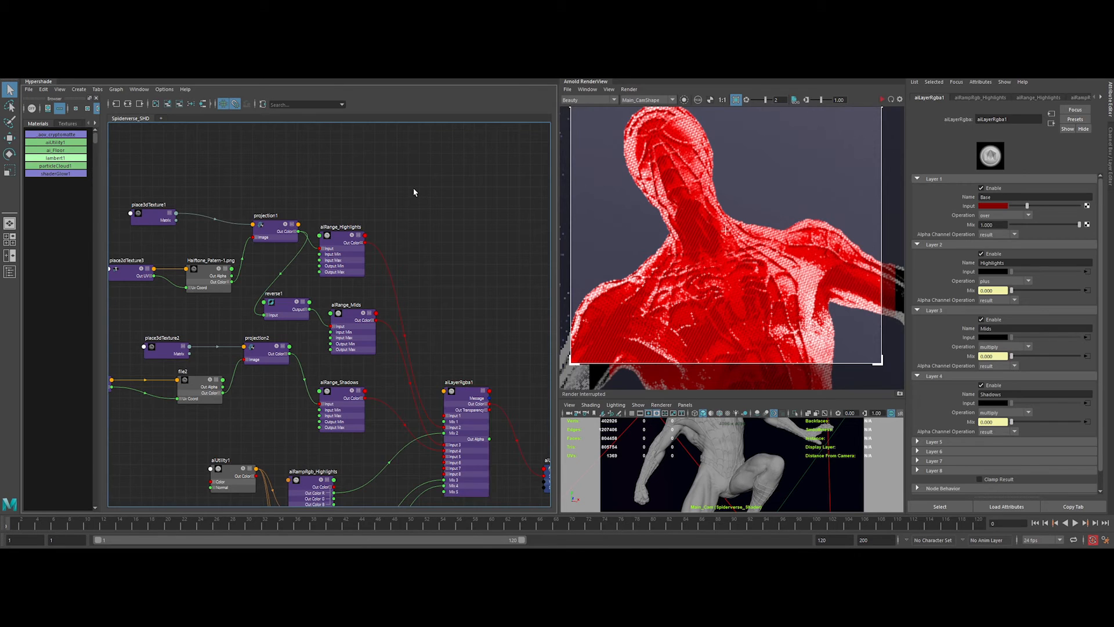
pyautogui.click(413, 189)
pyautogui.press('Tab')
pyautogui.write('faci')
pyautogui.press('Return')
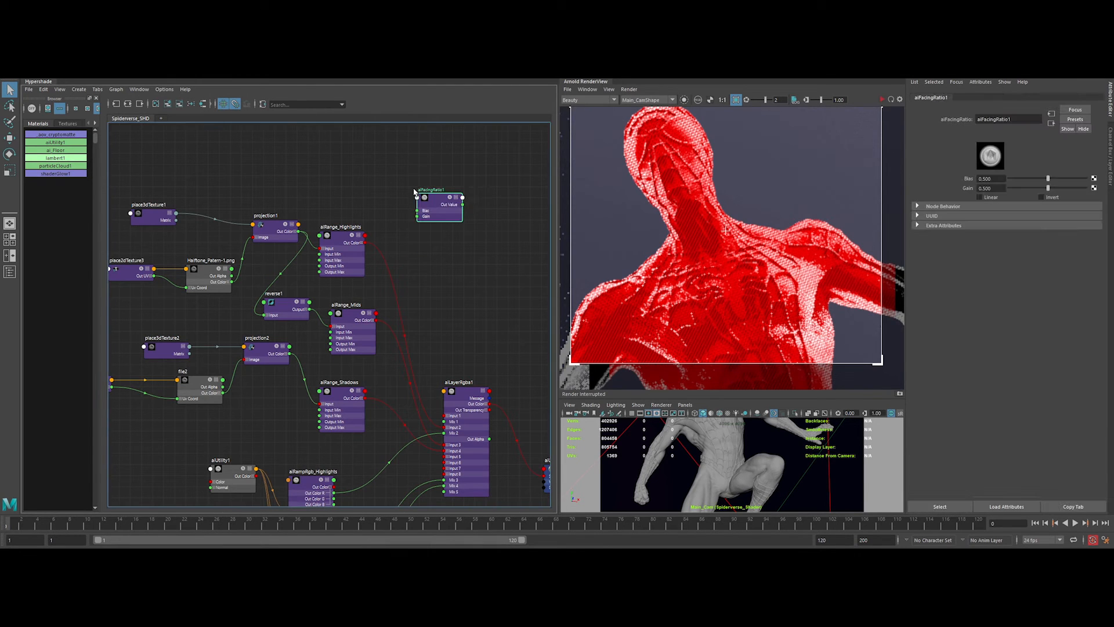
pyautogui.moveTo(414, 192); pyautogui.dragTo(383, 174)
# Create an aiRampRgb node driven by the facing ratio's Out Value, and connect its Out Color to Input 1 of aiLayerRgba1
pyautogui.click(457, 248)
pyautogui.press('Tab')
pyautogui.write('airamp')
pyautogui.press('Down')
pyautogui.press('Down')
pyautogui.press('Return')
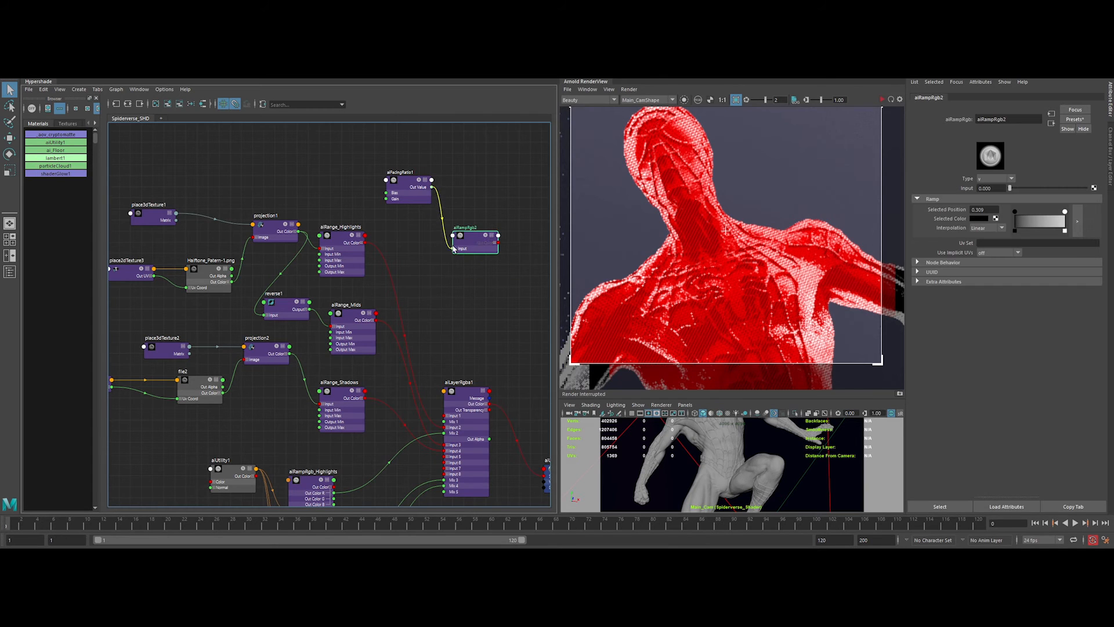
pyautogui.click(454, 249)
pyautogui.click(446, 415)
pyautogui.click(472, 393)
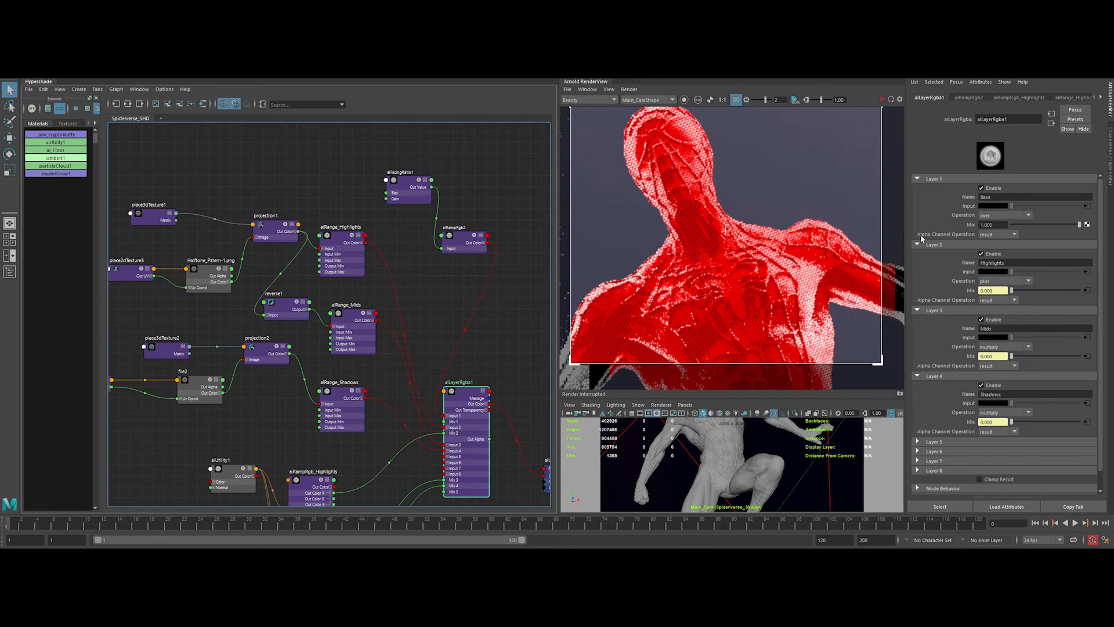
# Disable the Highlights, Mids and Shadows layers of aiLayerRgba1
pyautogui.click(982, 253)
pyautogui.click(982, 320)
pyautogui.click(982, 385)
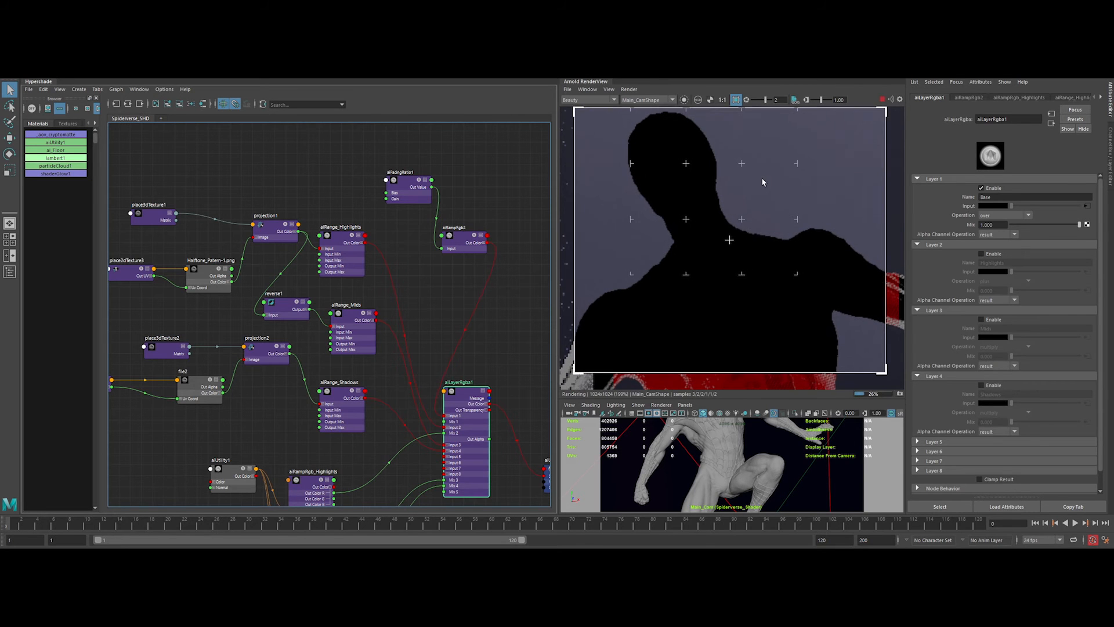
# Set the facing ratio node's Bias to 0.07 and Gain to 0.7
pyautogui.click(410, 195)
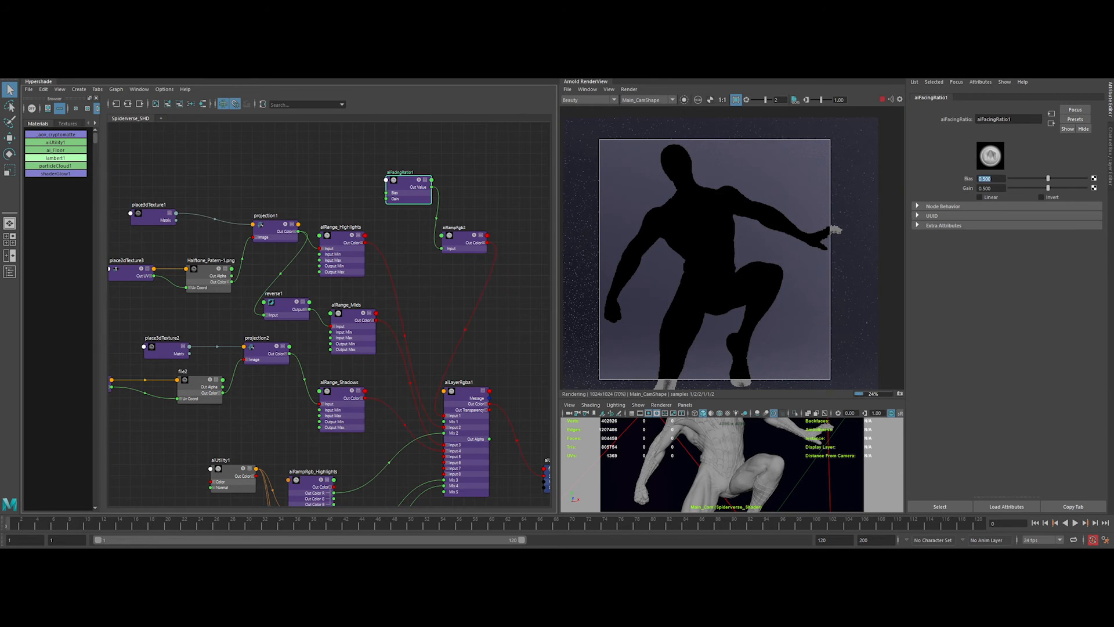
pyautogui.click(483, 253)
pyautogui.click(997, 178)
pyautogui.click(994, 188)
pyautogui.click(409, 191)
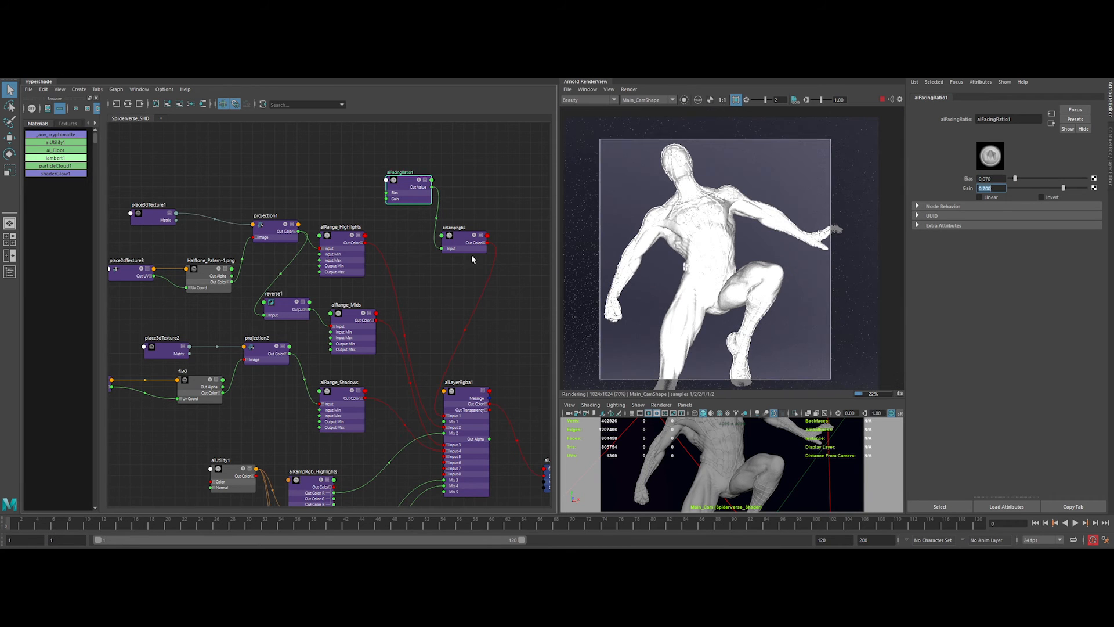
# Open the facing-ratio ramp in the large editor and set its white end stop to dark red
pyautogui.click(469, 247)
pyautogui.click(1079, 223)
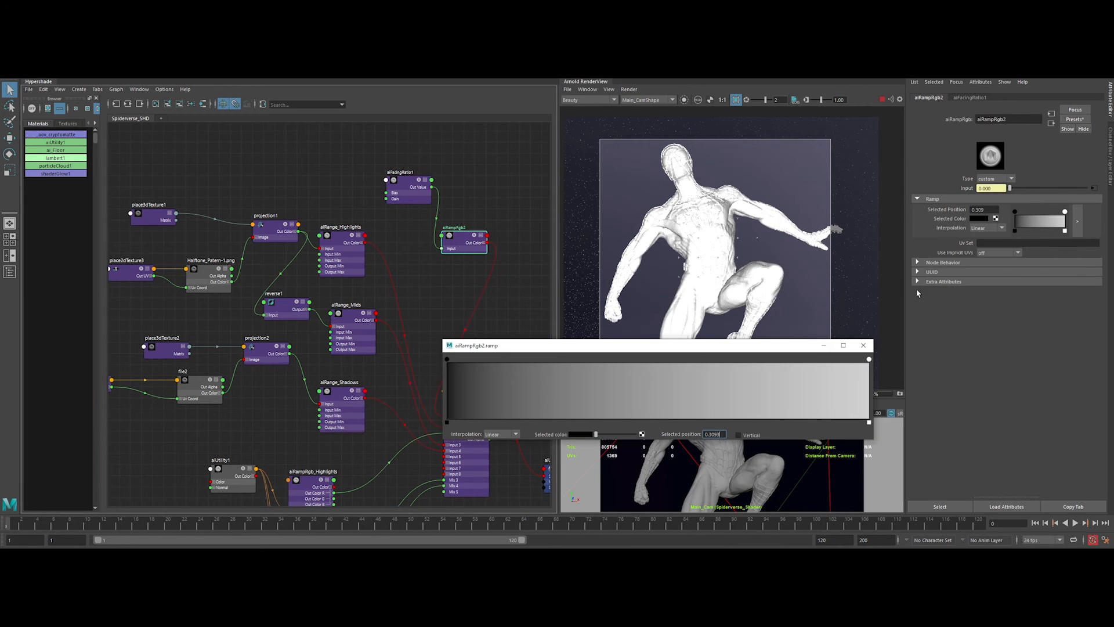
pyautogui.moveTo(715, 347); pyautogui.dragTo(779, 359)
pyautogui.click(935, 368)
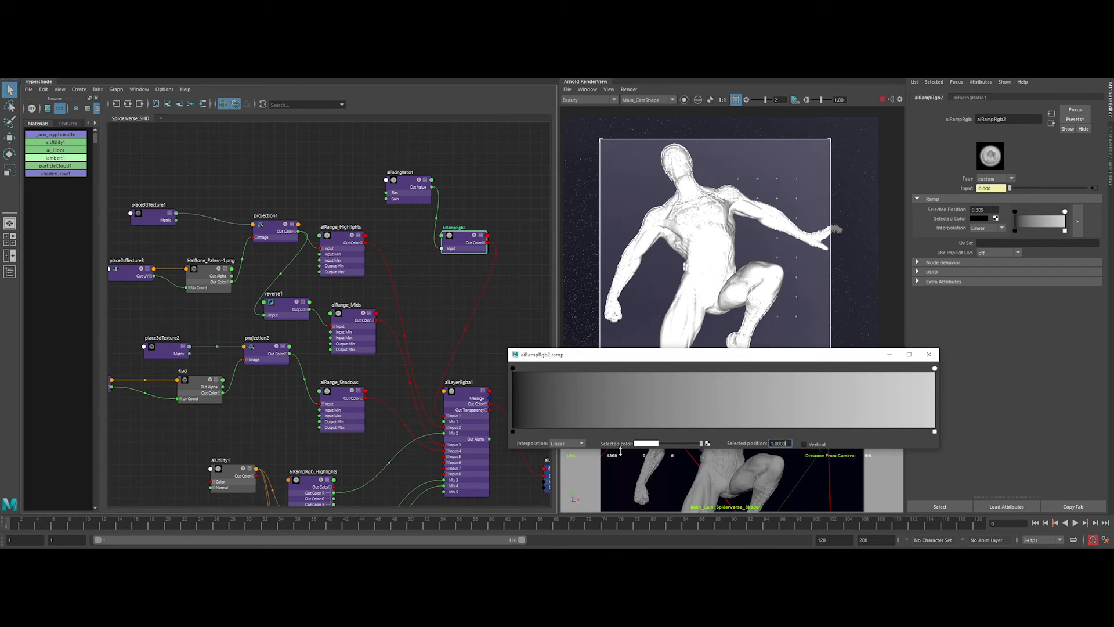
pyautogui.click(646, 443)
pyautogui.click(638, 424)
pyautogui.moveTo(684, 443); pyautogui.dragTo(669, 443)
# Replace the ramp's black stop with a dark red stop at about 0.105, and make the starting edge colour light red
pyautogui.click(591, 383)
pyautogui.click(512, 431)
pyautogui.moveTo(590, 369); pyautogui.dragTo(557, 368)
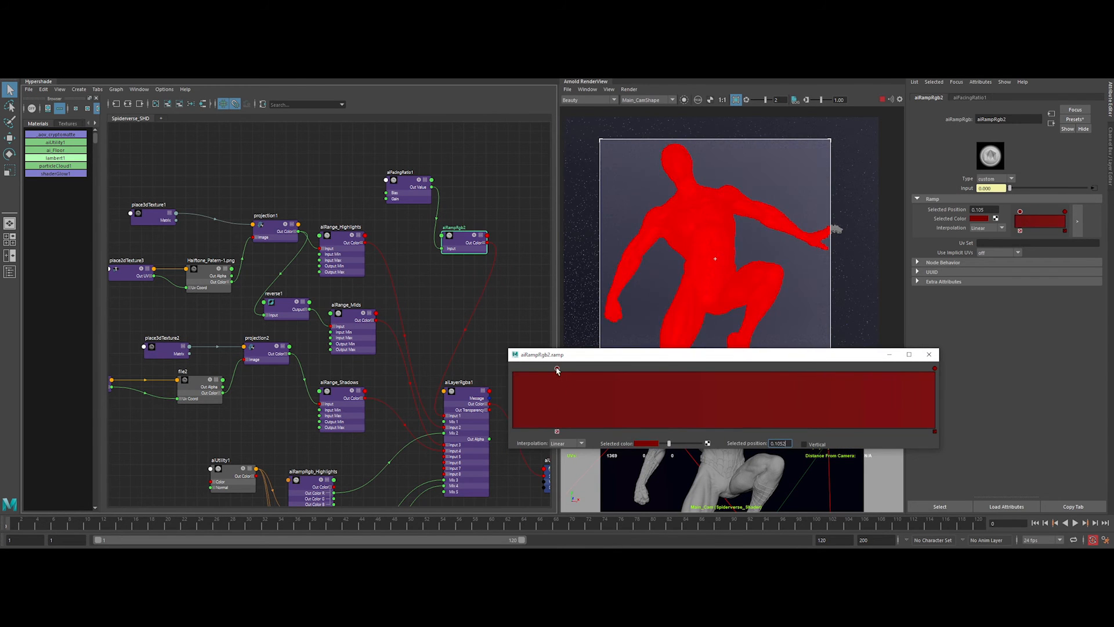
pyautogui.moveTo(669, 443); pyautogui.dragTo(696, 443)
pyautogui.click(646, 443)
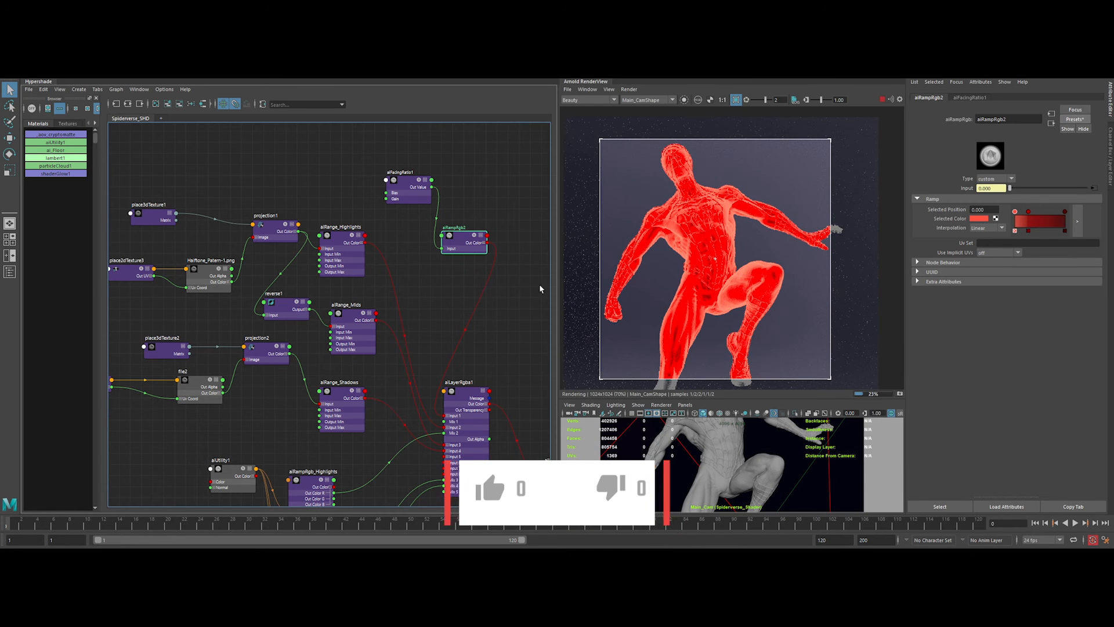
# Select aiLayerRgba1 and set the render view's exposure to 0
pyautogui.click(466, 401)
pyautogui.scroll(2, 748, 248)
pyautogui.doubleClick(778, 100)
pyautogui.write('0')
pyautogui.press('Return')
pyautogui.moveTo(704, 227); pyautogui.dragTo(723, 253, button='middle')
pyautogui.scroll(2, 723, 252)
# Re-enable the Highlights, Mids and Shadows layers of aiLayerRgba1
pyautogui.click(982, 320)
pyautogui.click(982, 384)
pyautogui.scroll(-2, 770, 305)
pyautogui.scroll(2, 775, 238)
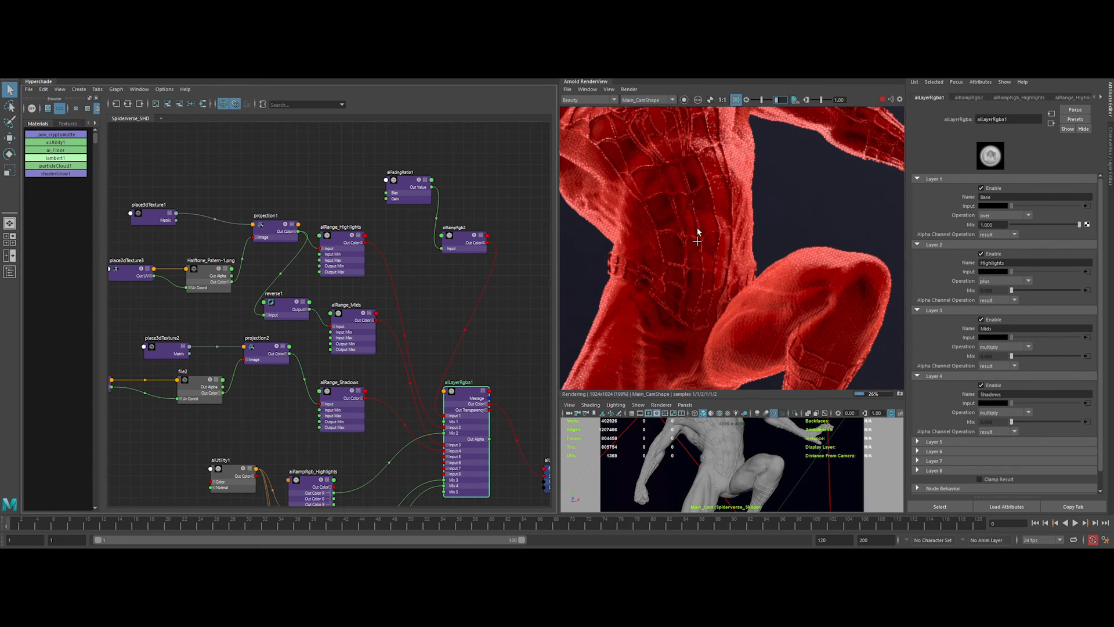
# Render a region over the head and chest to inspect the combined pattern layers
pyautogui.moveTo(698, 228); pyautogui.dragTo(765, 338, button='middle')
pyautogui.moveTo(693, 261)
pyautogui.mouseDown(button='middle')
pyautogui.moveTo(720, 294)
pyautogui.moveTo(705, 276)
pyautogui.mouseUp(button='middle')
pyautogui.scroll(-1, 719, 293)
pyautogui.moveTo(592, 112); pyautogui.dragTo(837, 339)
# Move aiUtility1SG away from aiLayerRgba1 and create an aiToon node in the space between them
pyautogui.keyDown('alt'); pyautogui.moveTo(496, 299); pyautogui.dragTo(432, 191, button='middle'); pyautogui.keyUp('alt')
pyautogui.scroll(-2, 432, 191)
pyautogui.moveTo(471, 310); pyautogui.dragTo(517, 257)
pyautogui.keyDown('alt'); pyautogui.moveTo(504, 331); pyautogui.dragTo(387, 341, button='middle'); pyautogui.keyUp('alt')
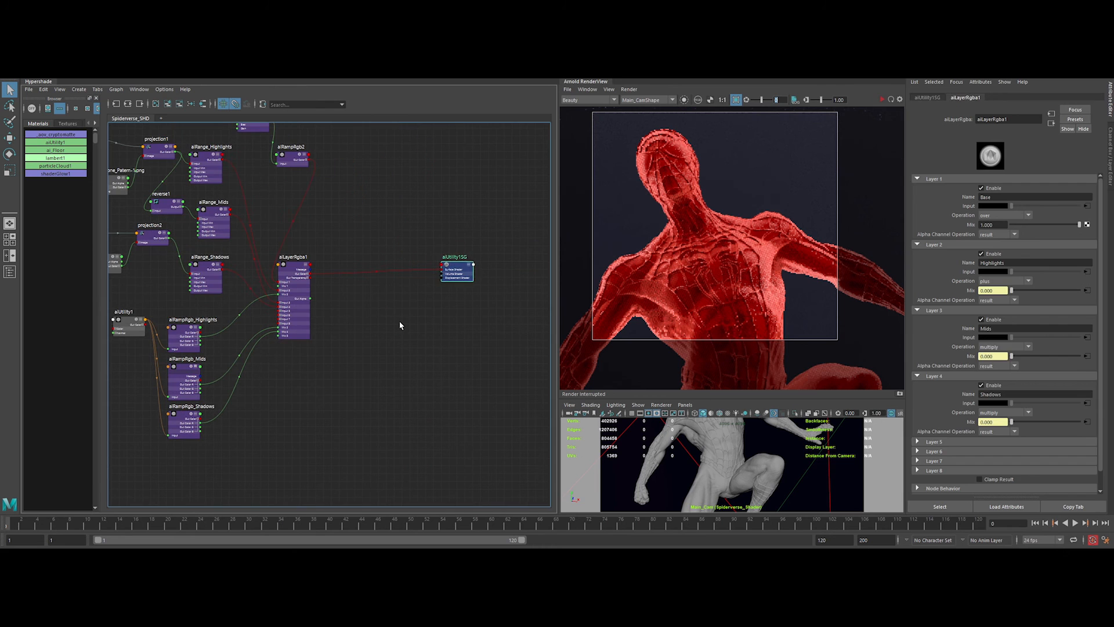
pyautogui.click(399, 323)
pyautogui.press('Tab')
pyautogui.write('aito')
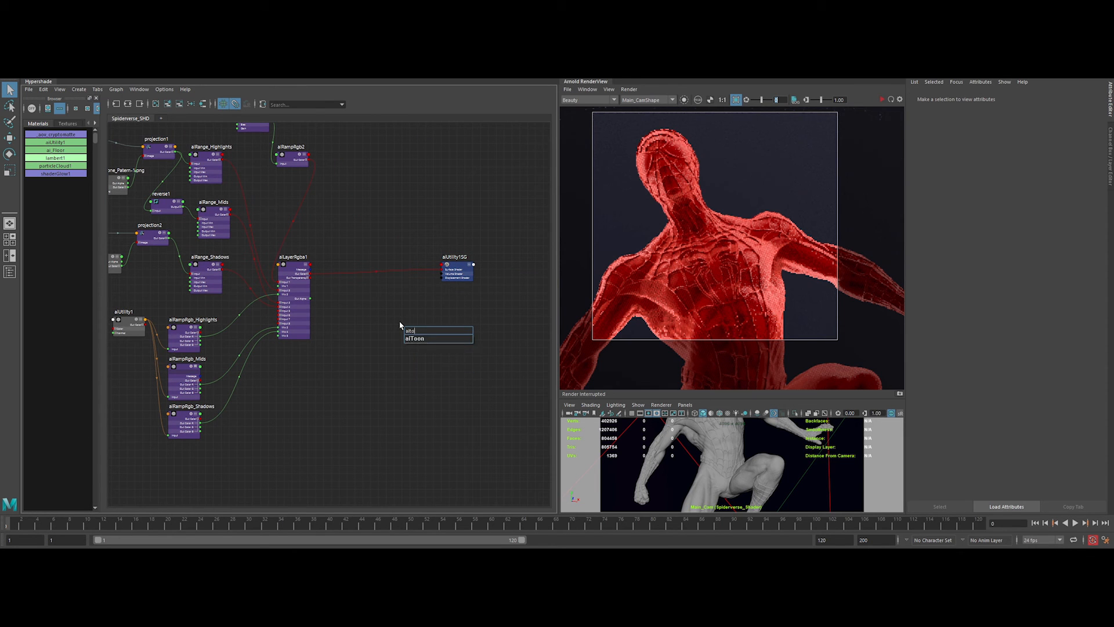
pyautogui.write('o')
pyautogui.press('Return')
# Connect the aiToon's Out Color to aiUtility1SG's Surface Shader in place of aiLayerRgba1, placing the node between the two
pyautogui.press('Delete')
pyautogui.scroll(3, 429, 342)
pyautogui.moveTo(439, 333); pyautogui.dragTo(454, 196)
pyautogui.moveTo(396, 352); pyautogui.dragTo(333, 226)
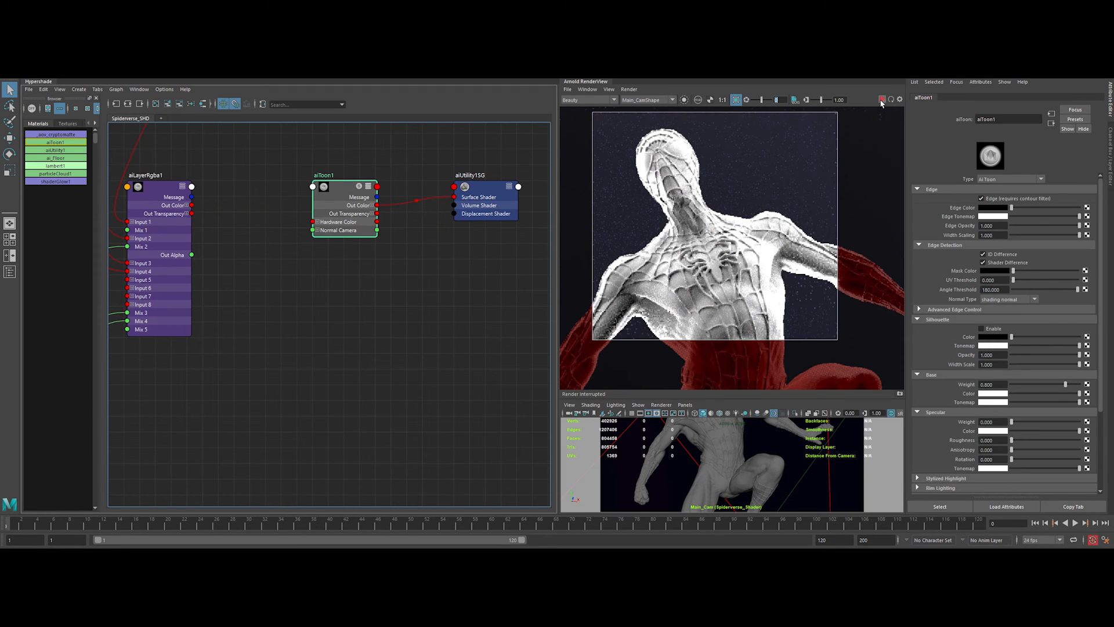
# Connect aiLayerRgba1 to the aiToon's Base Color and set the Base Weight to 1
pyautogui.click(960, 190)
pyautogui.click(960, 199)
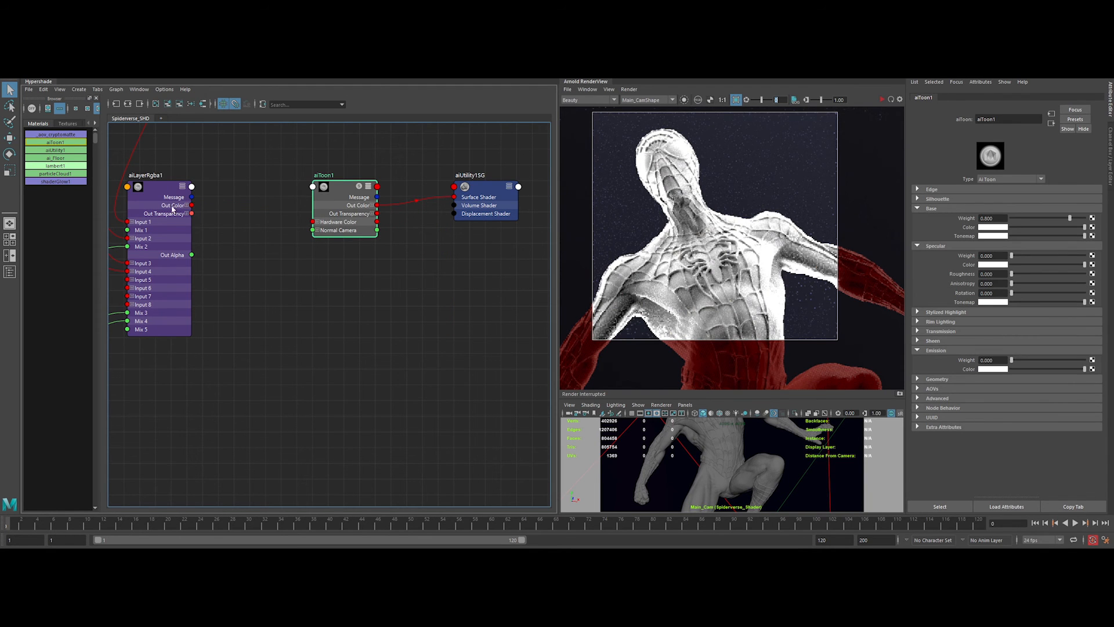
pyautogui.moveTo(953, 228); pyautogui.dragTo(953, 228, button='middle')
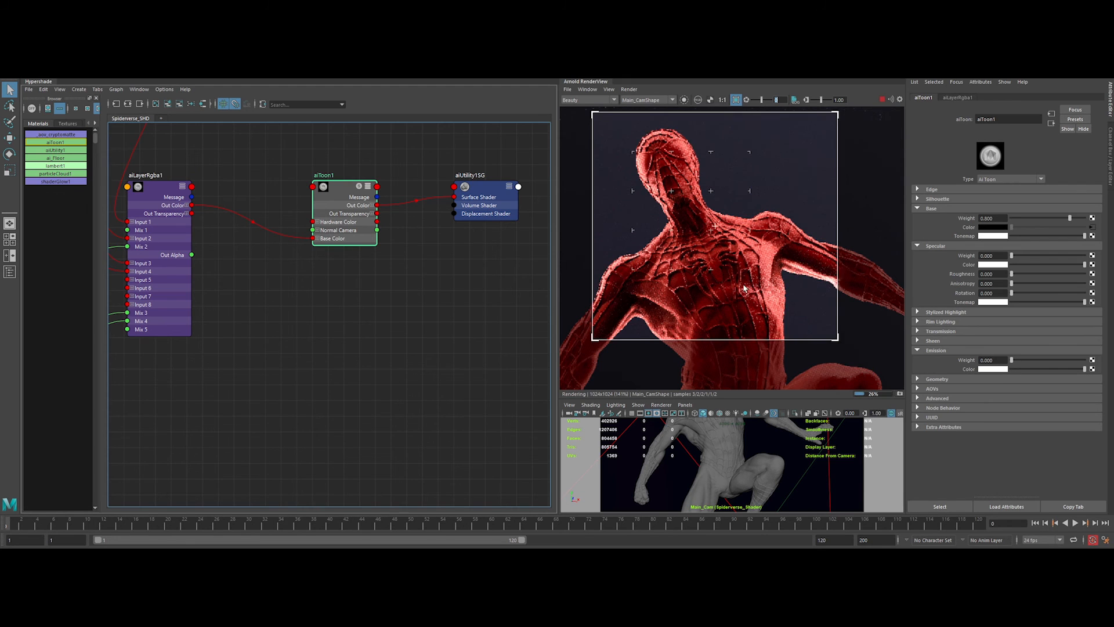
pyautogui.moveTo(1000, 218); pyautogui.dragTo(979, 218)
pyautogui.write('1')
pyautogui.press('Return')
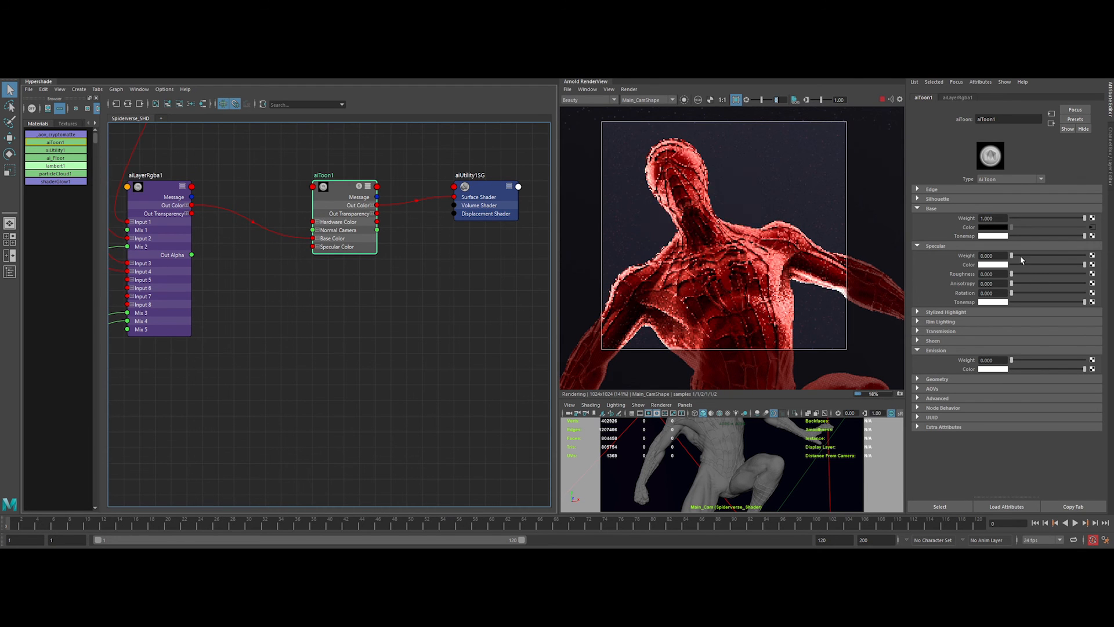
# Try a Specular Weight of about 0.827 with a Roughness of 0.7 on the aiToon
pyautogui.moveTo(1012, 255); pyautogui.dragTo(964, 281)
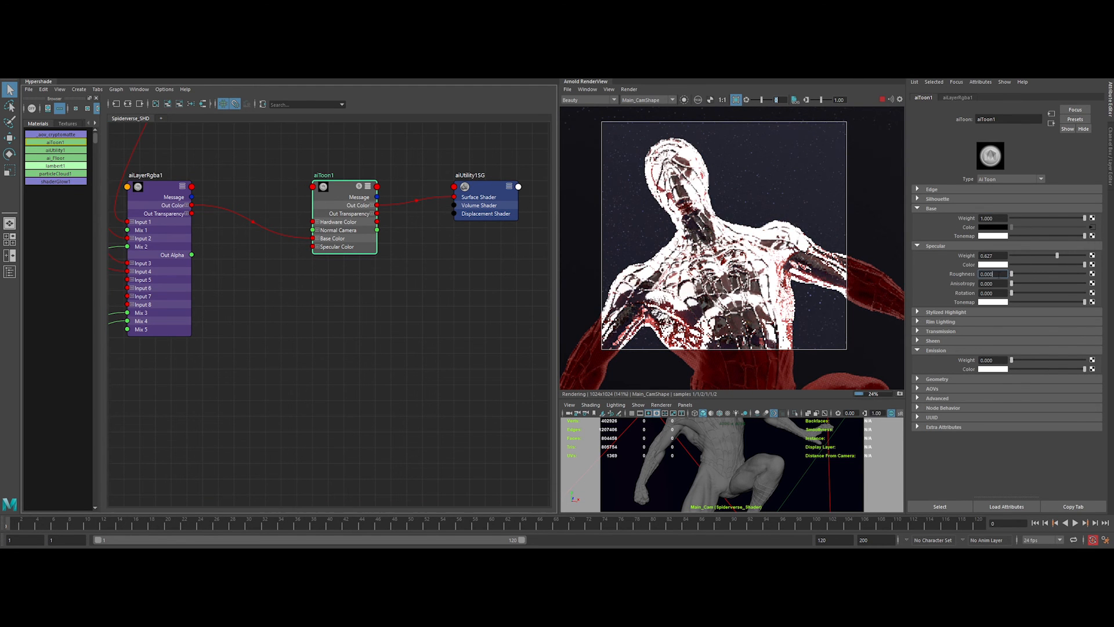
pyautogui.write('0.7')
pyautogui.press('Return')
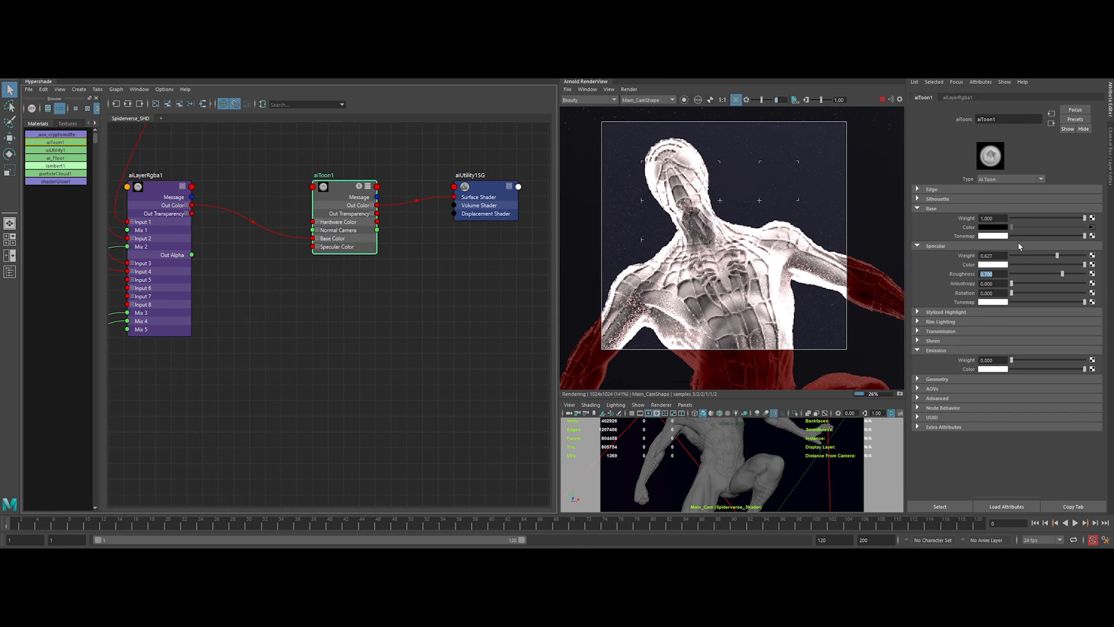
# Set the aiToon's Specular Roughness to 0.5 and its Specular Weight to 0.3
pyautogui.write('0.5')
pyautogui.press('Return')
pyautogui.moveTo(1000, 255); pyautogui.dragTo(957, 258)
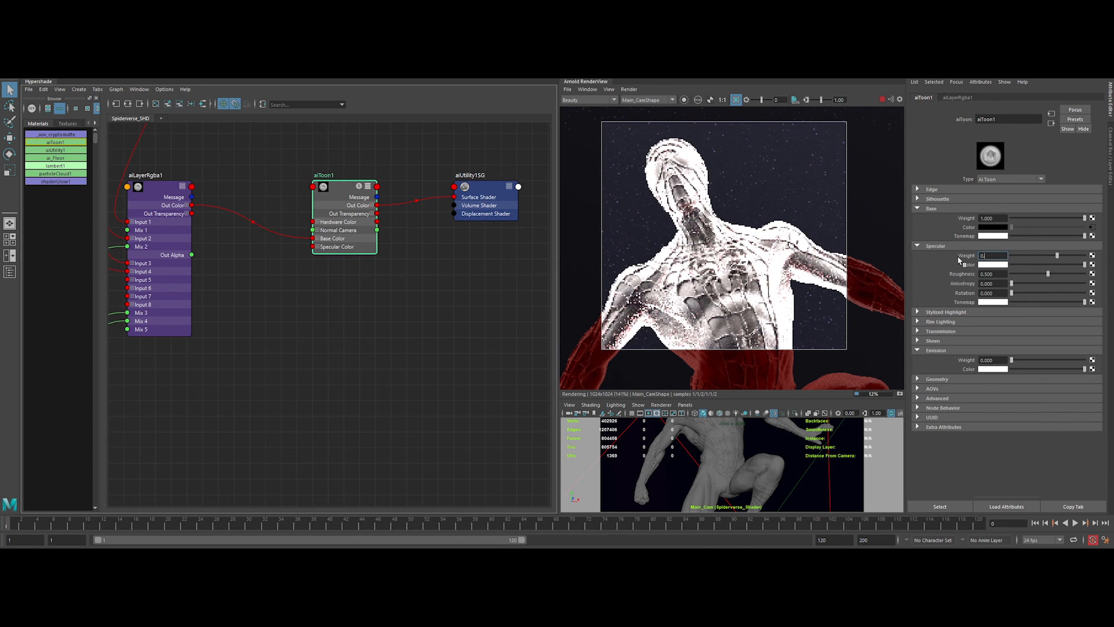
pyautogui.write('0.3')
pyautogui.press('Return')
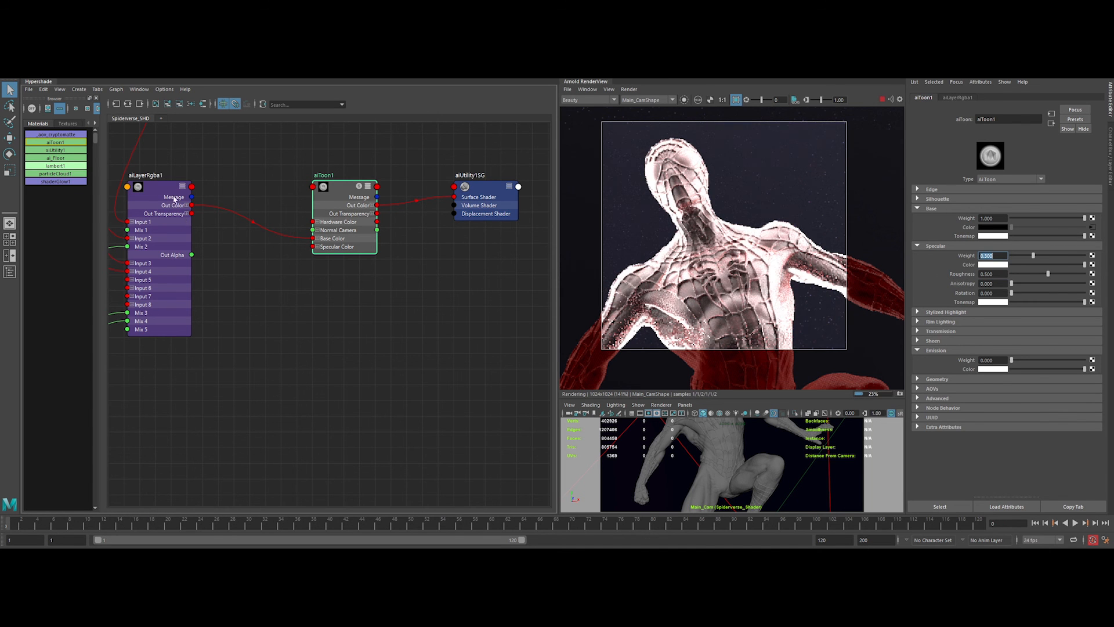
# Connect aiLayerRgba1 to the aiToon's Specular Color and check the highlights on the chest at a Specular Weight of 0.3
pyautogui.moveTo(917, 295); pyautogui.dragTo(958, 263, button='middle')
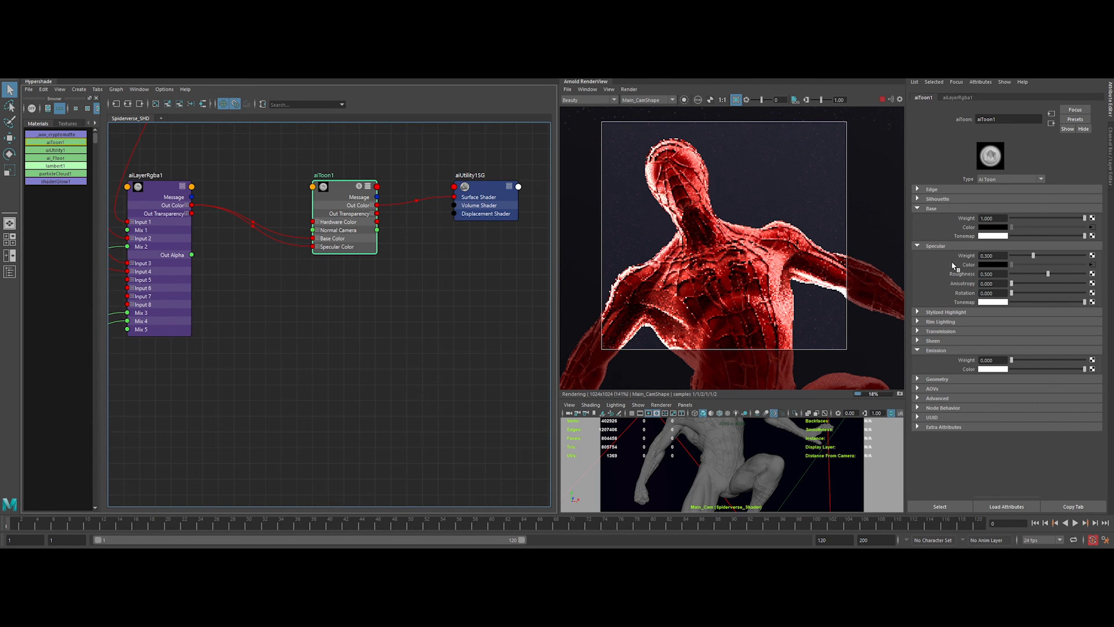
pyautogui.click(992, 255)
pyautogui.write('00')
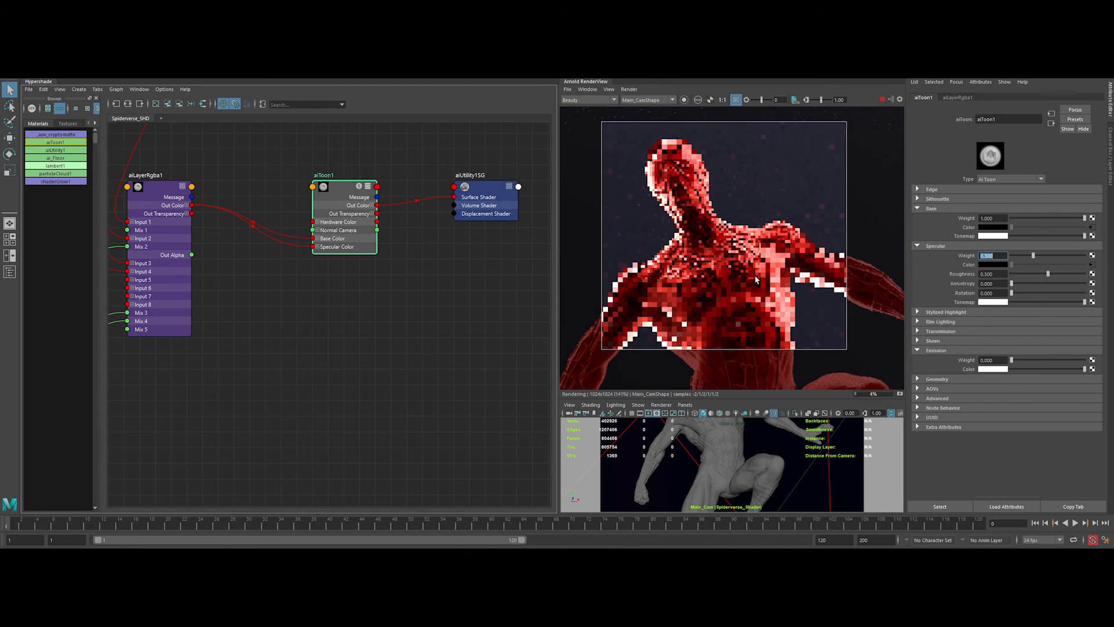
pyautogui.scroll(2, 634, 264)
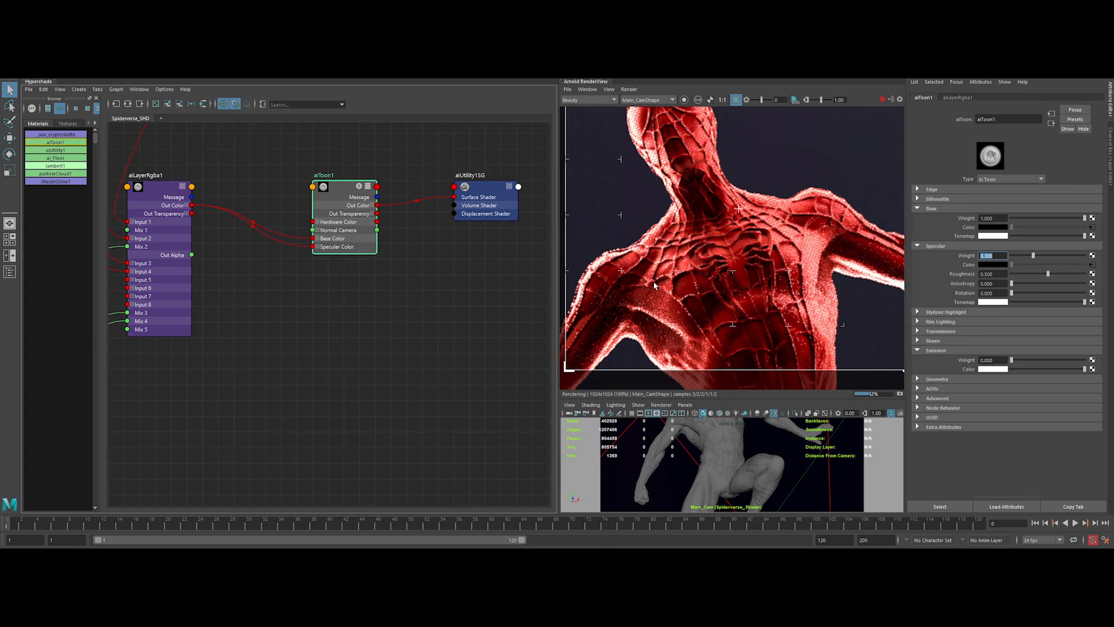